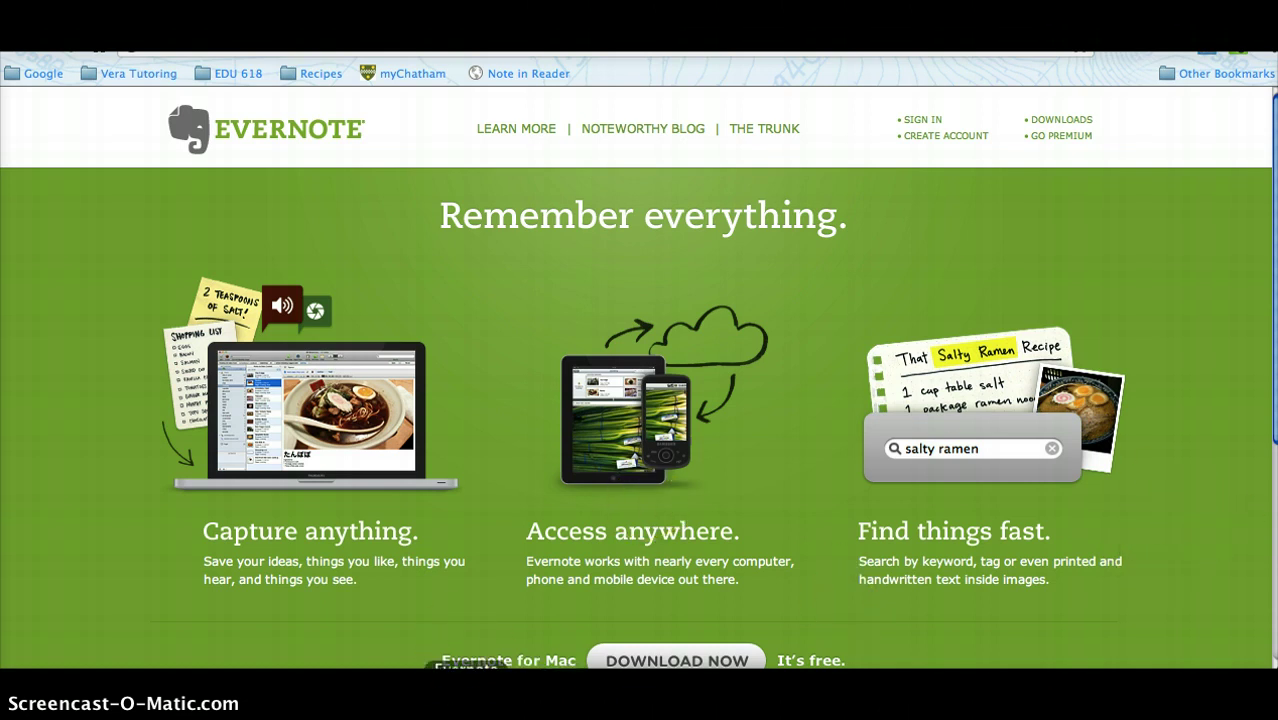
Step: Switch to the Evernote desktop app and open the Recipes notebook
left_click(466, 668)
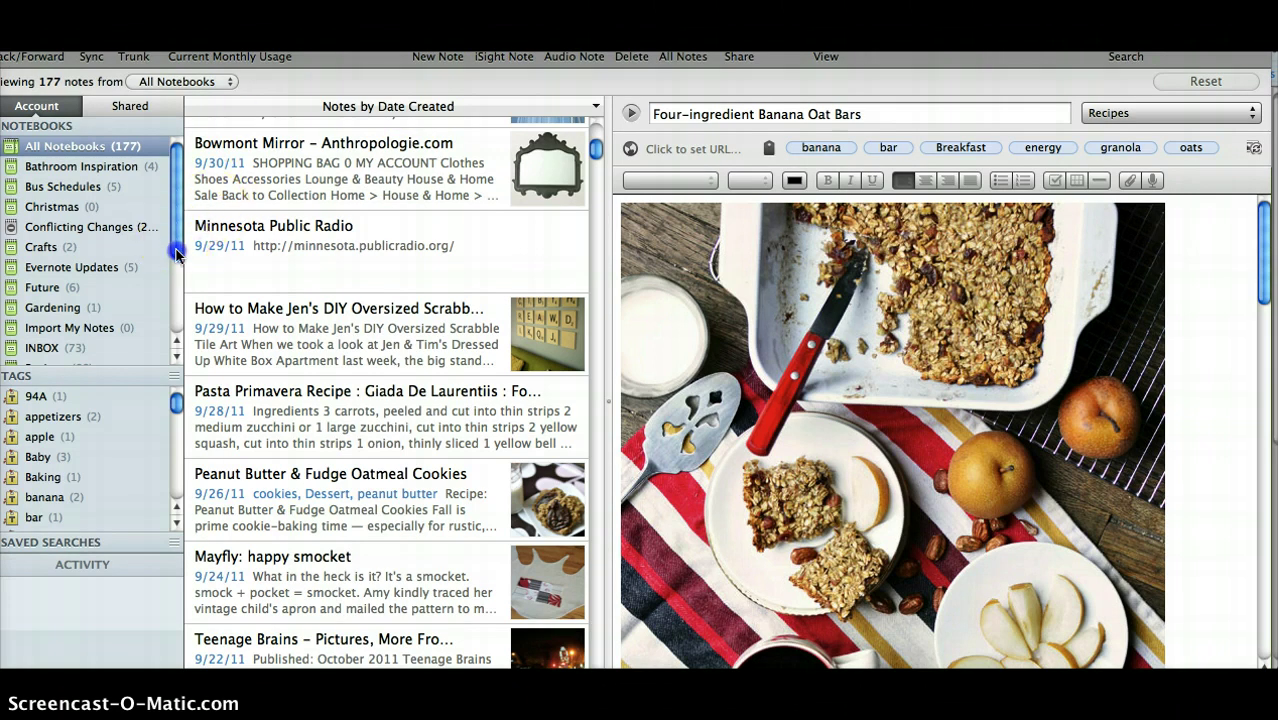
left_click_drag(174, 239, 176, 272)
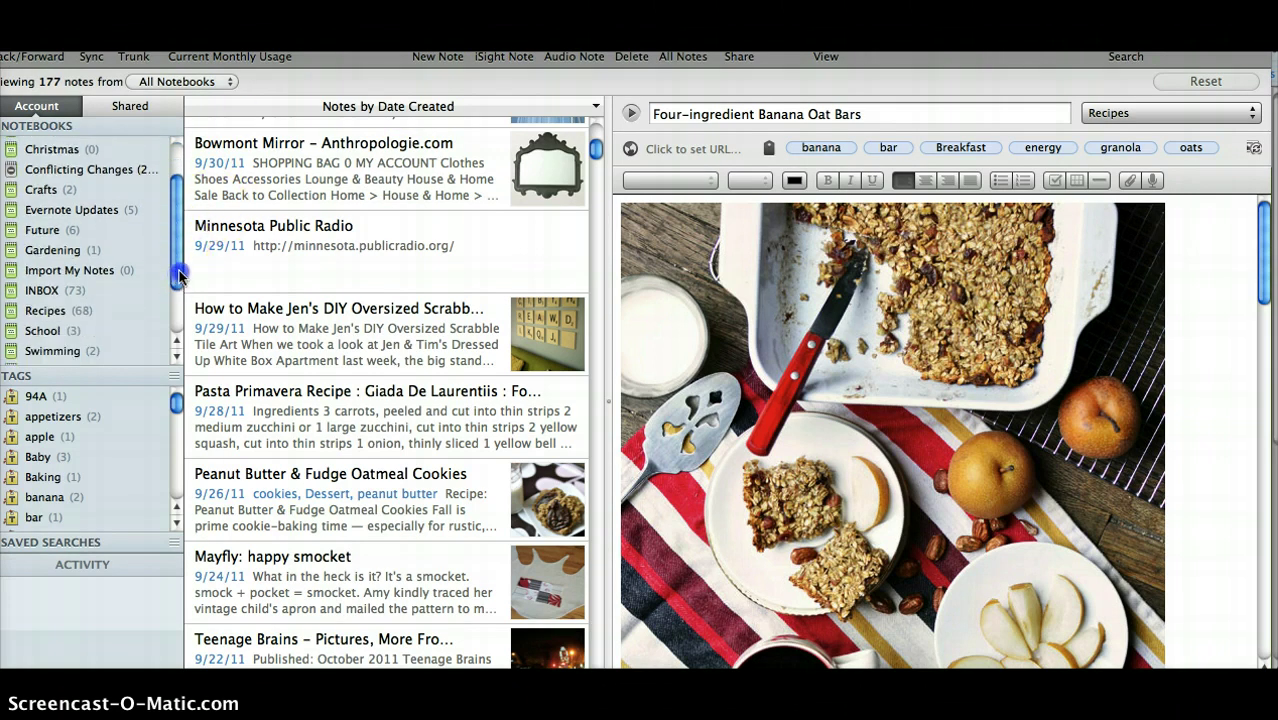
left_click(50, 313)
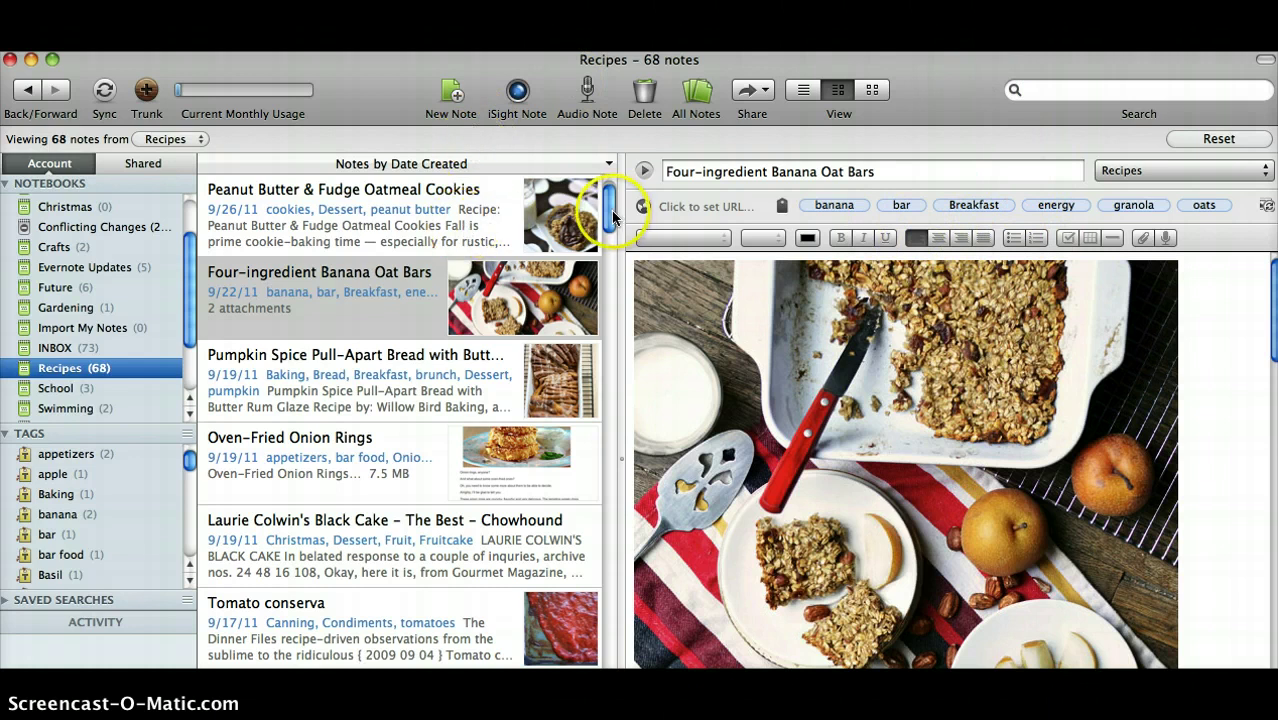
Step: Filter the Recipes notebook by the Breakfast tag and view the note "Pumpkin Spice Pull-Apart Bread with Butter Rum Glaze"
left_click_drag(612, 217, 620, 318)
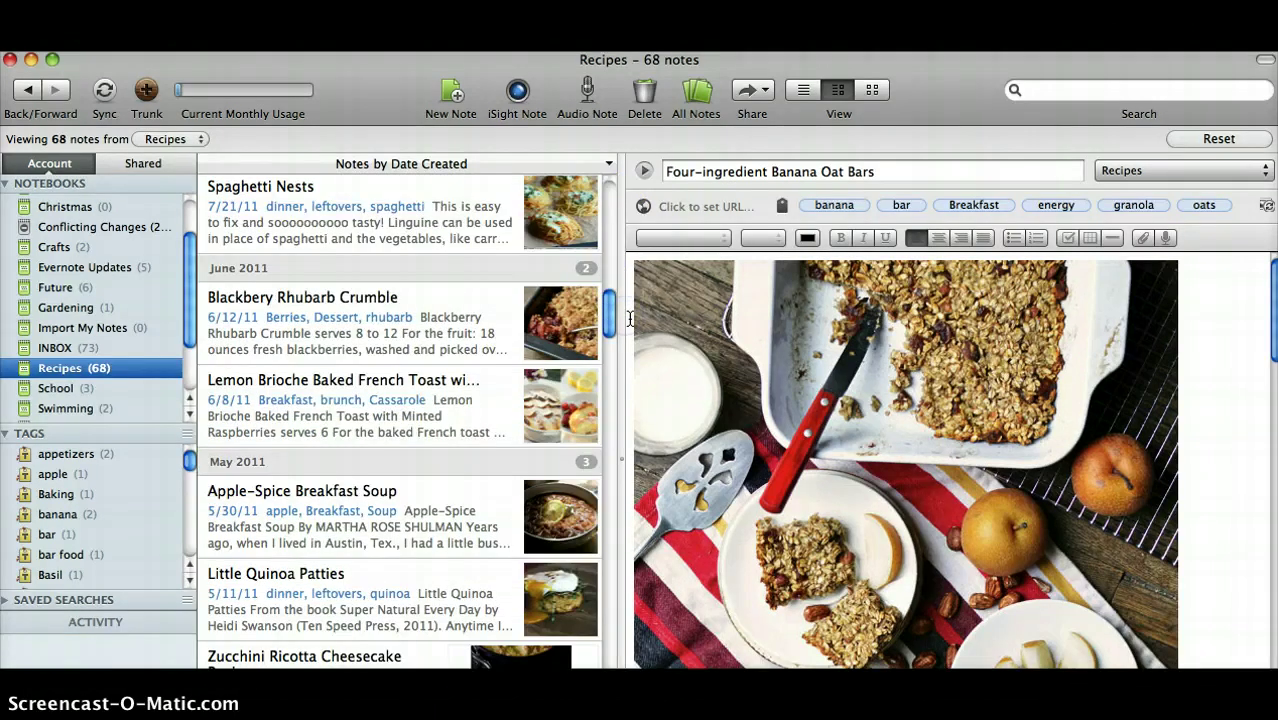
left_click(1146, 89)
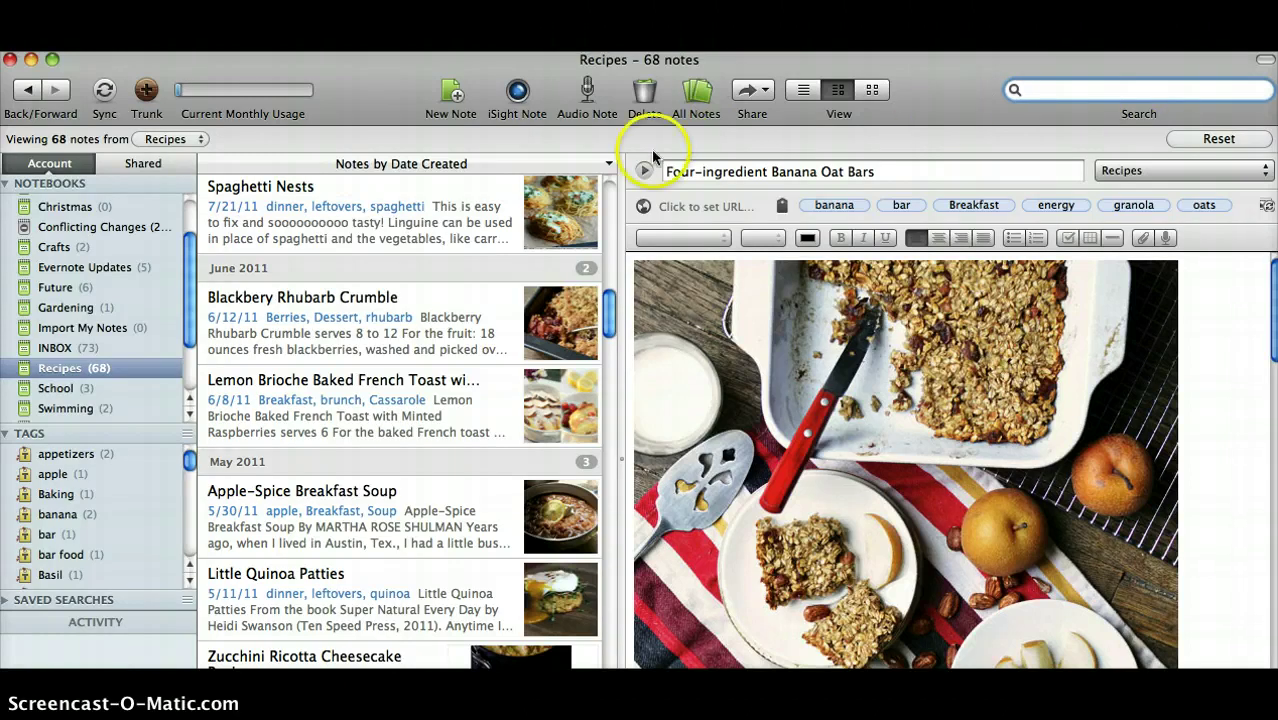
left_click_drag(607, 322, 611, 206)
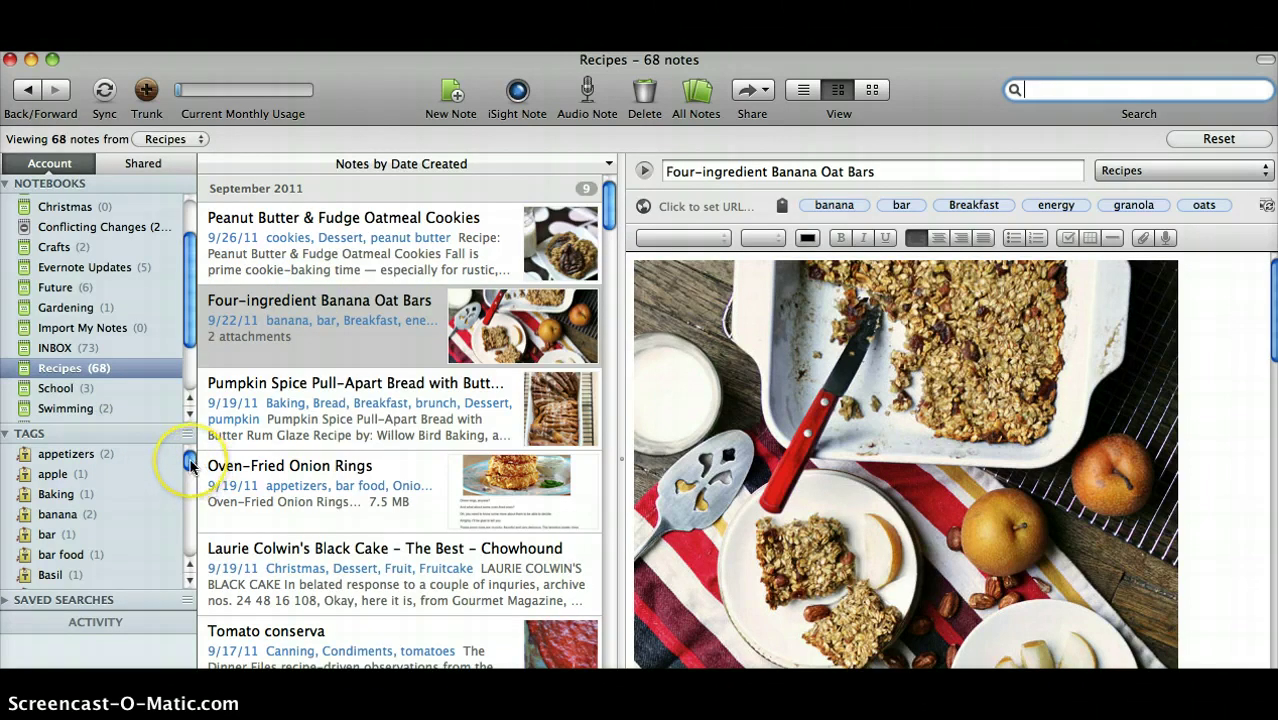
left_click_drag(190, 463, 190, 475)
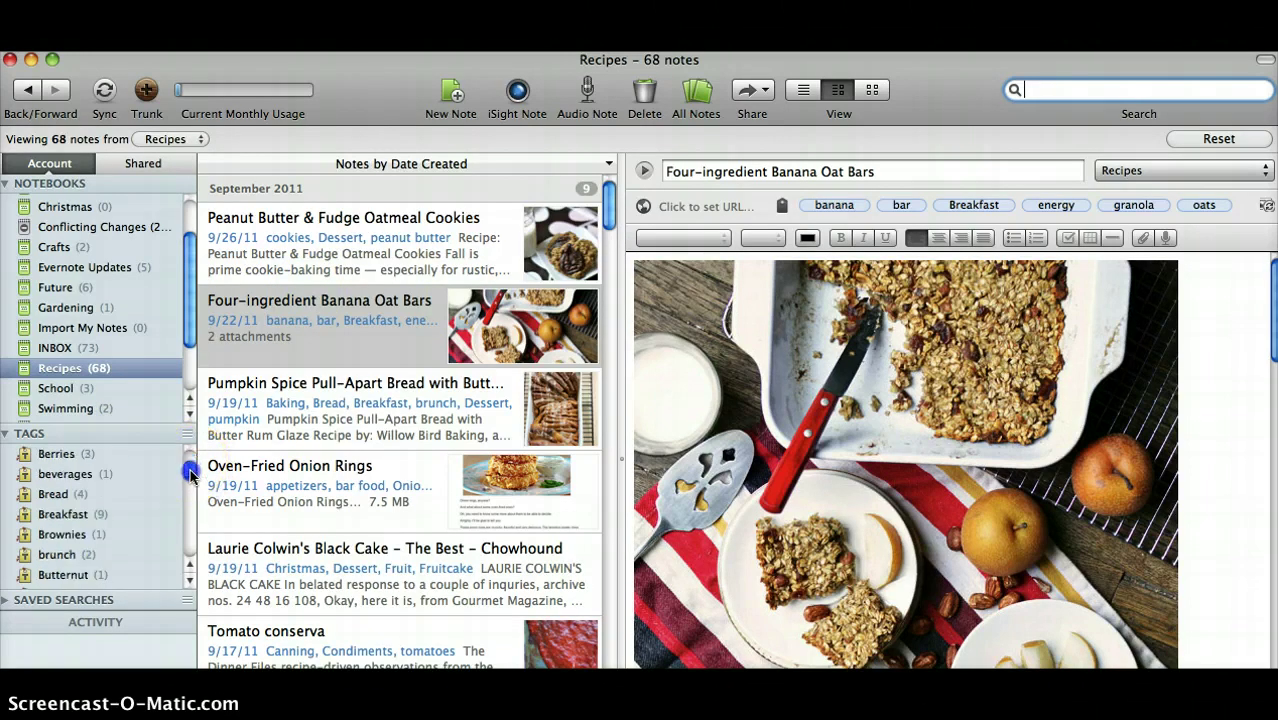
left_click(66, 515)
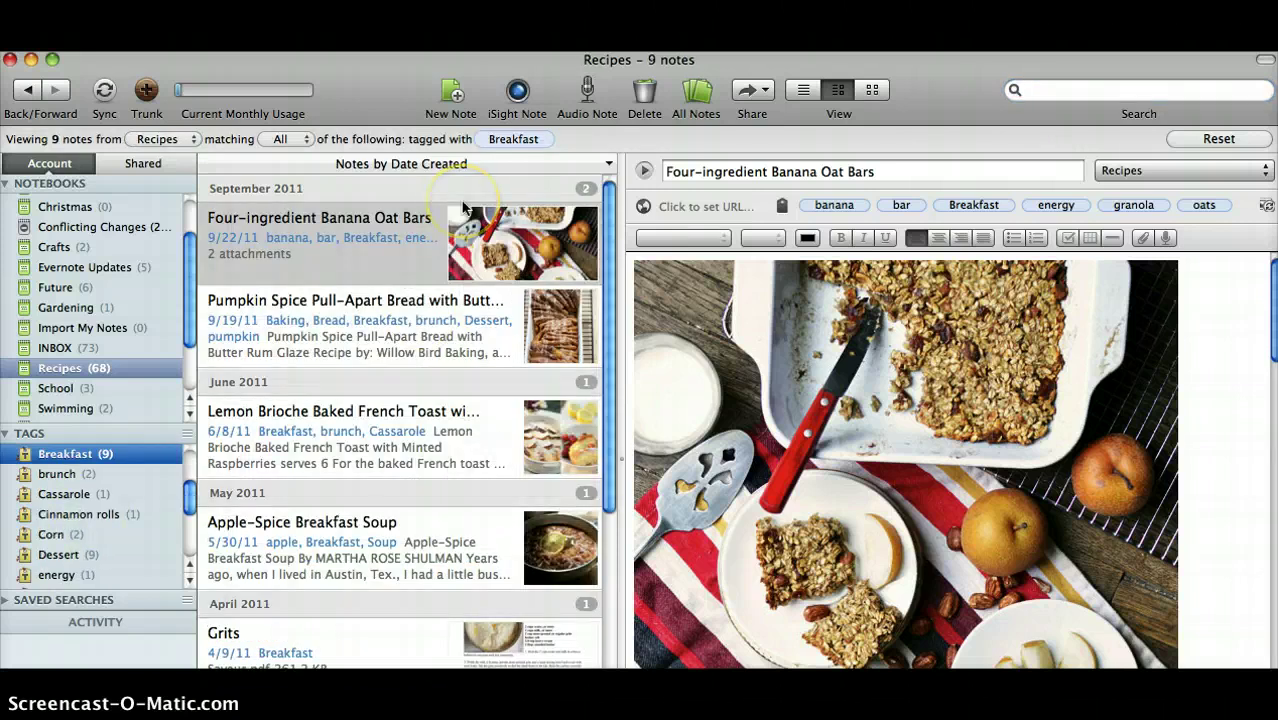
left_click(405, 310)
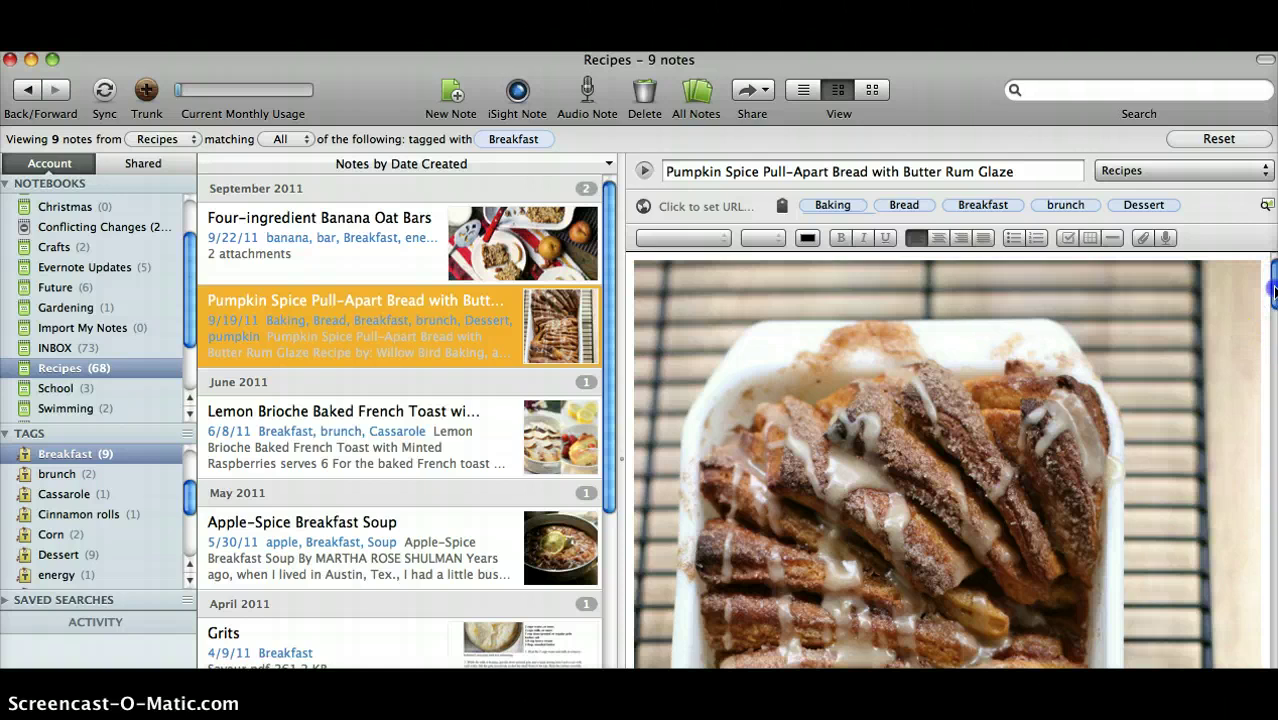
mouse_move(1274, 290)
left_mouse_down()
mouse_move(1274, 658)
mouse_move(1274, 285)
left_mouse_up()
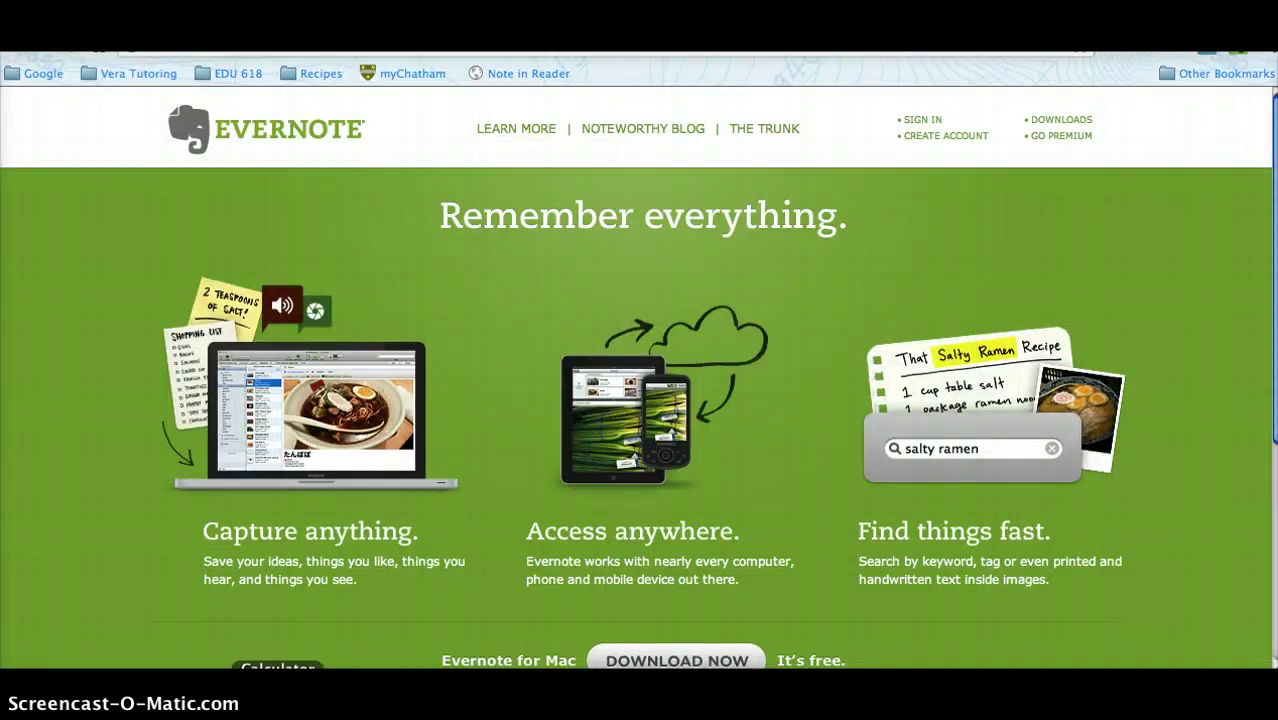
Step: Return to Chrome and reopen the recently closed "10 Tips to Improve Your Grammar" page from a new tab
left_click(420, 668)
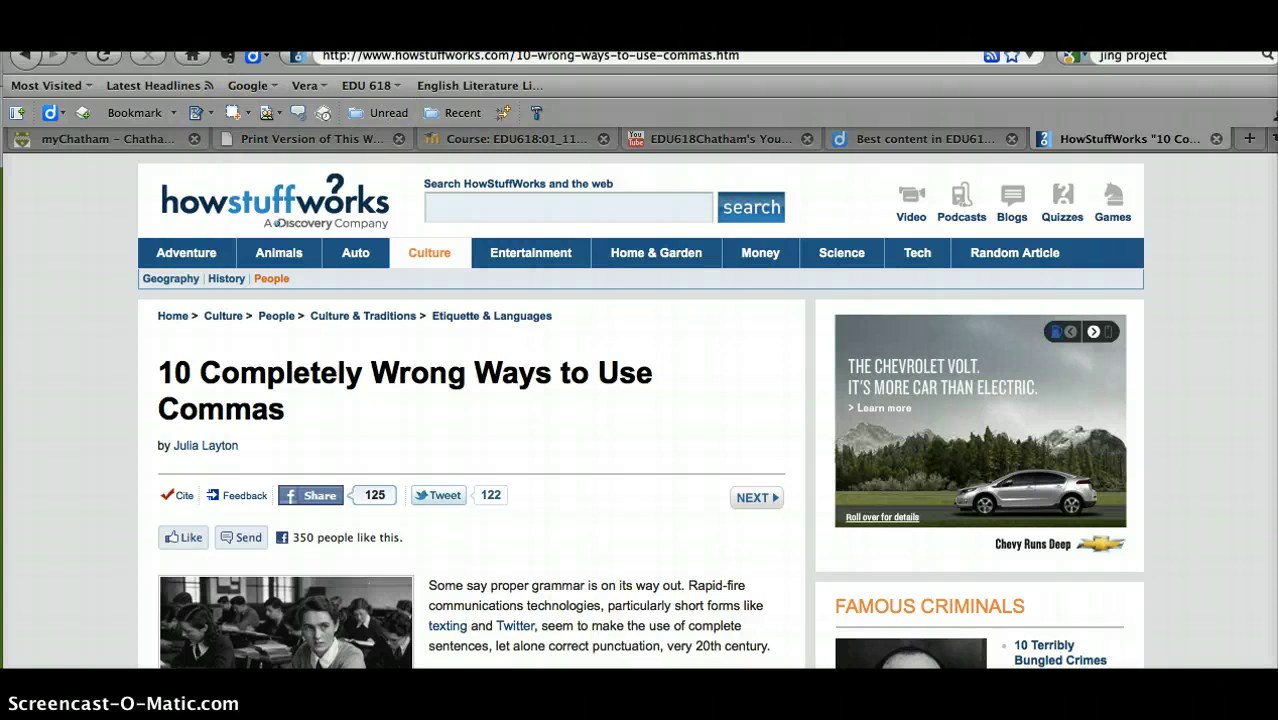
key("super+Tab")
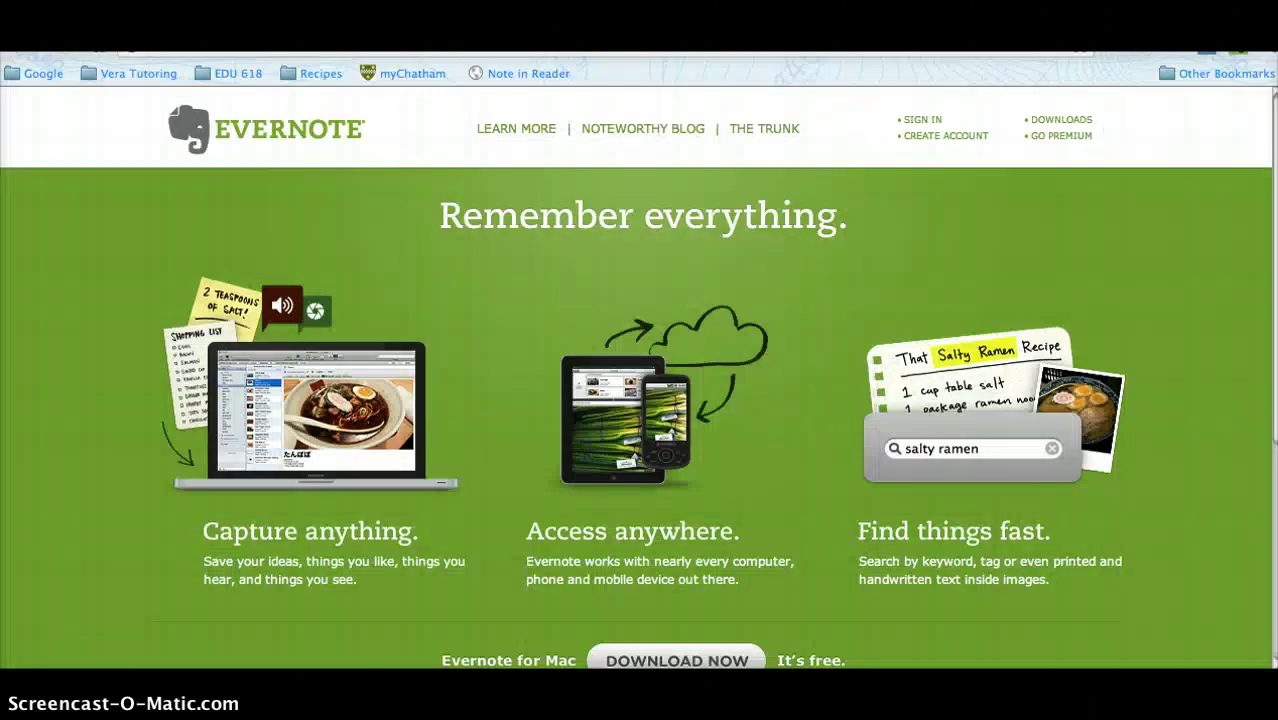
key("Return")
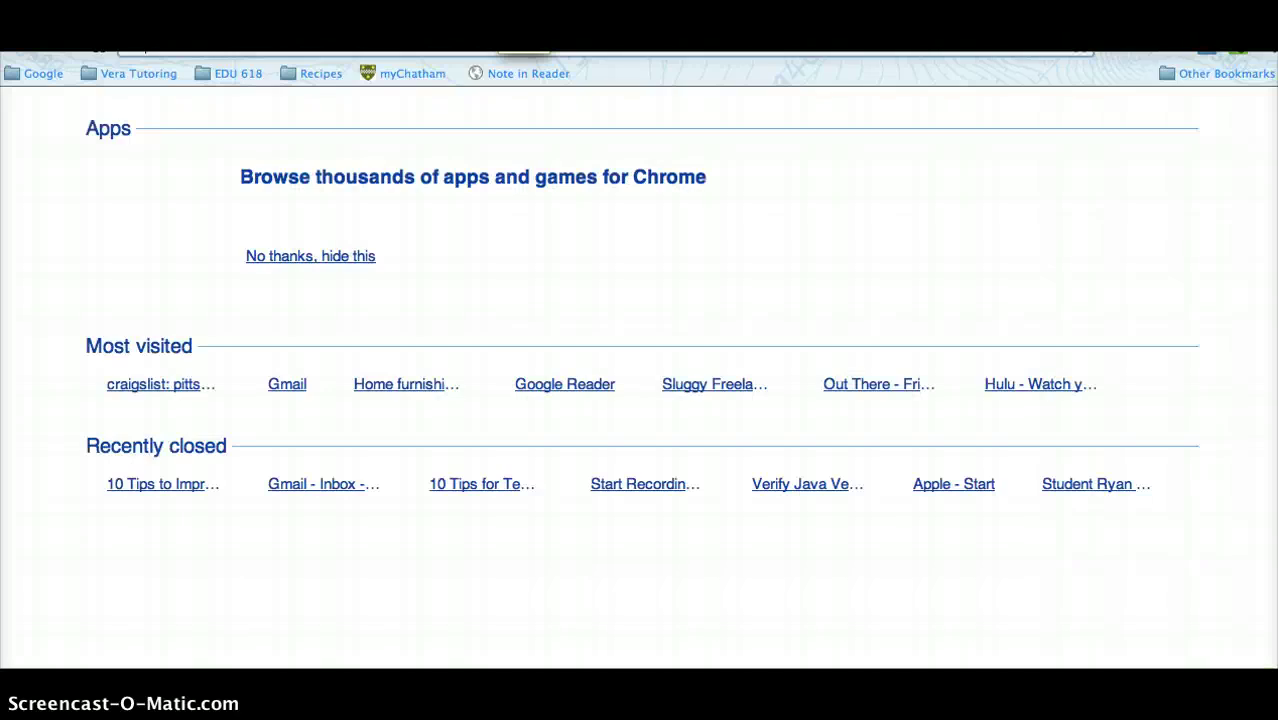
type("www.googl")
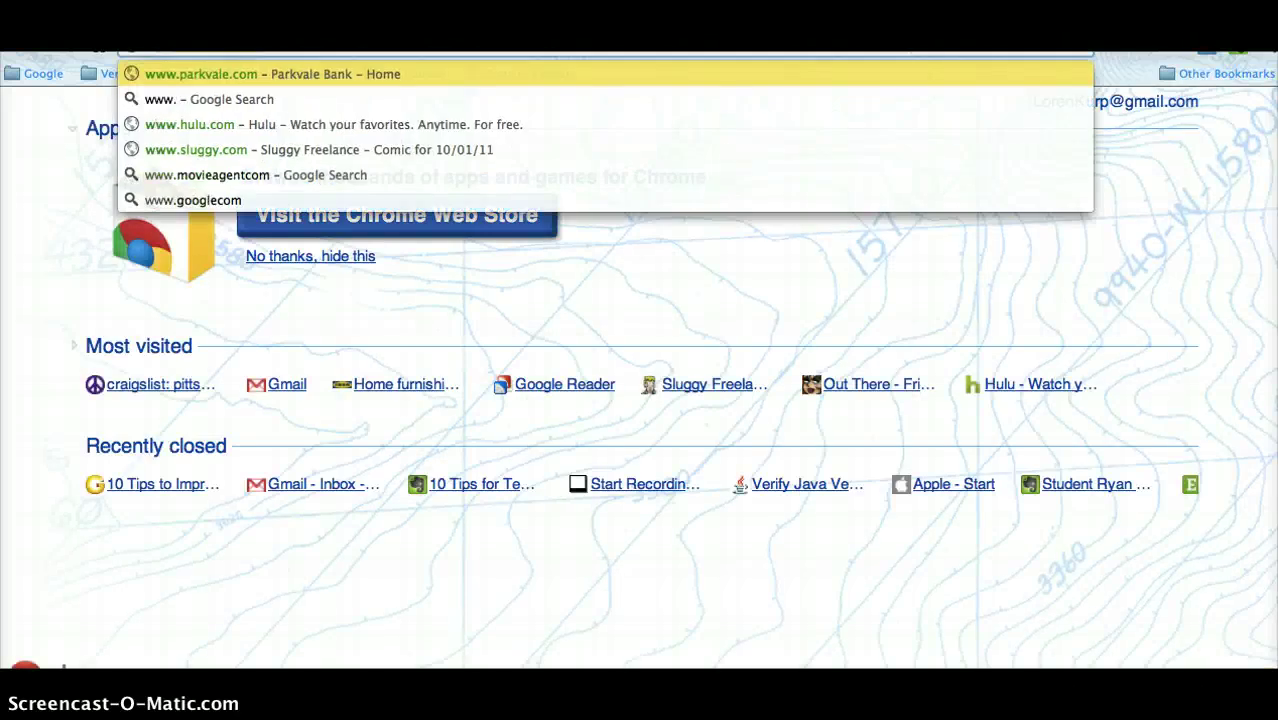
left_click(454, 243)
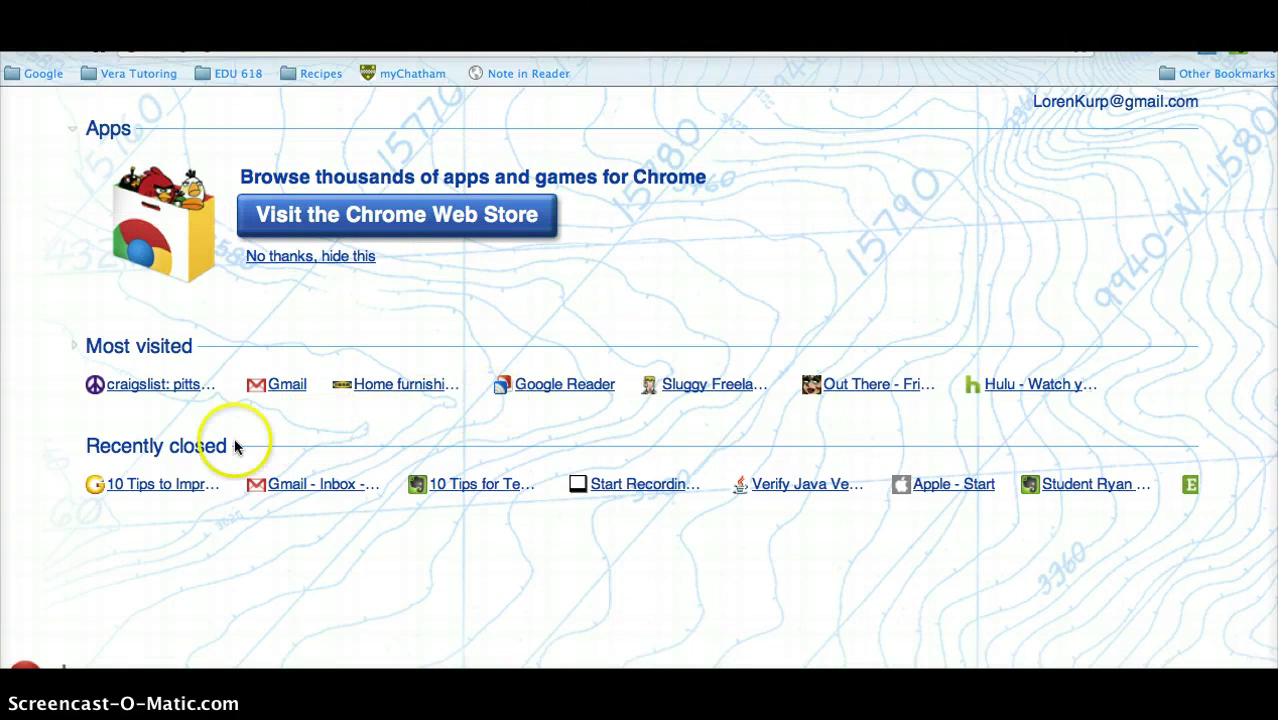
left_click(177, 482)
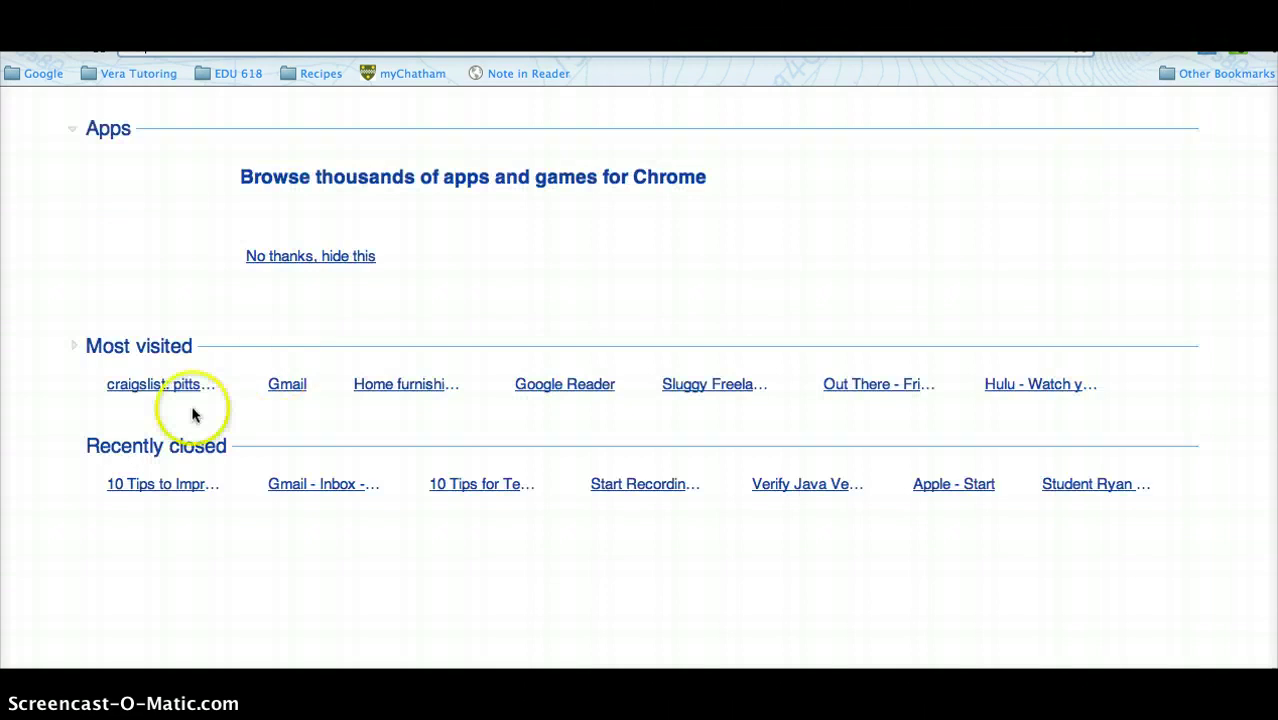
left_click(178, 486)
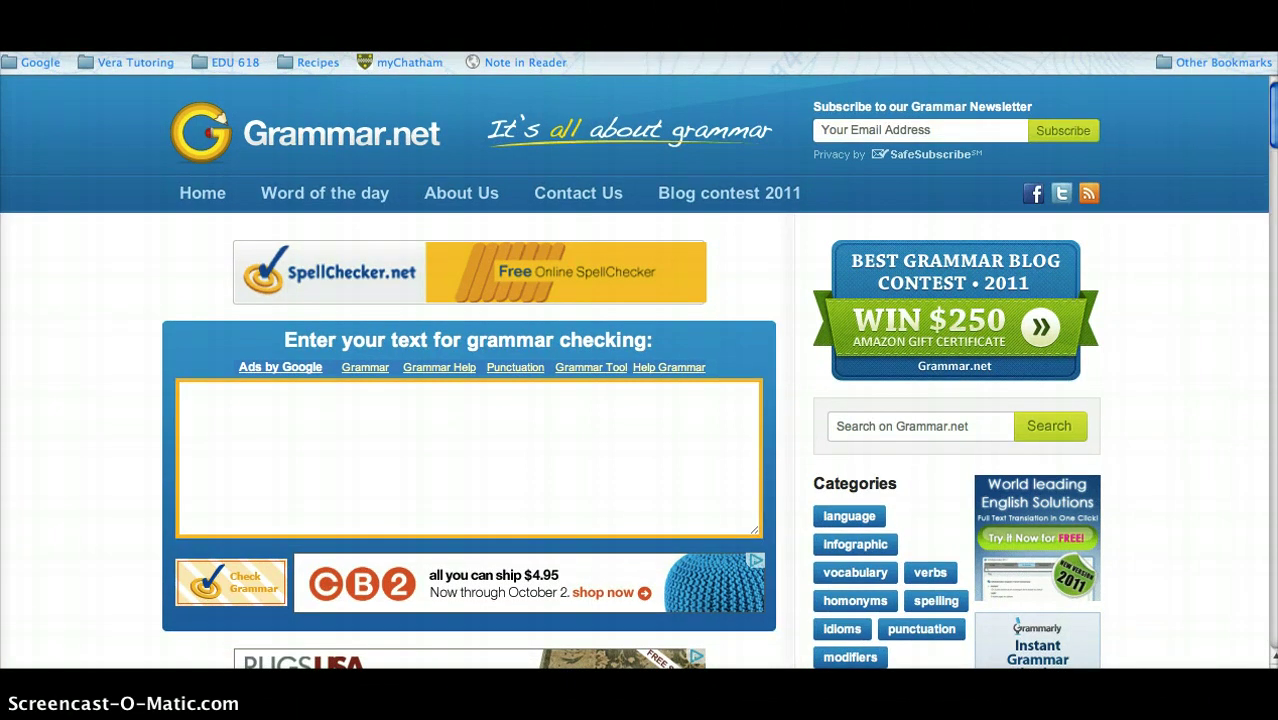
Step: Clip the "10 Tips to Improve Your Grammar" article with the Evernote web clipper into the INBOX notebook, tagged education, grammar
left_click_drag(1270, 137, 1272, 242)
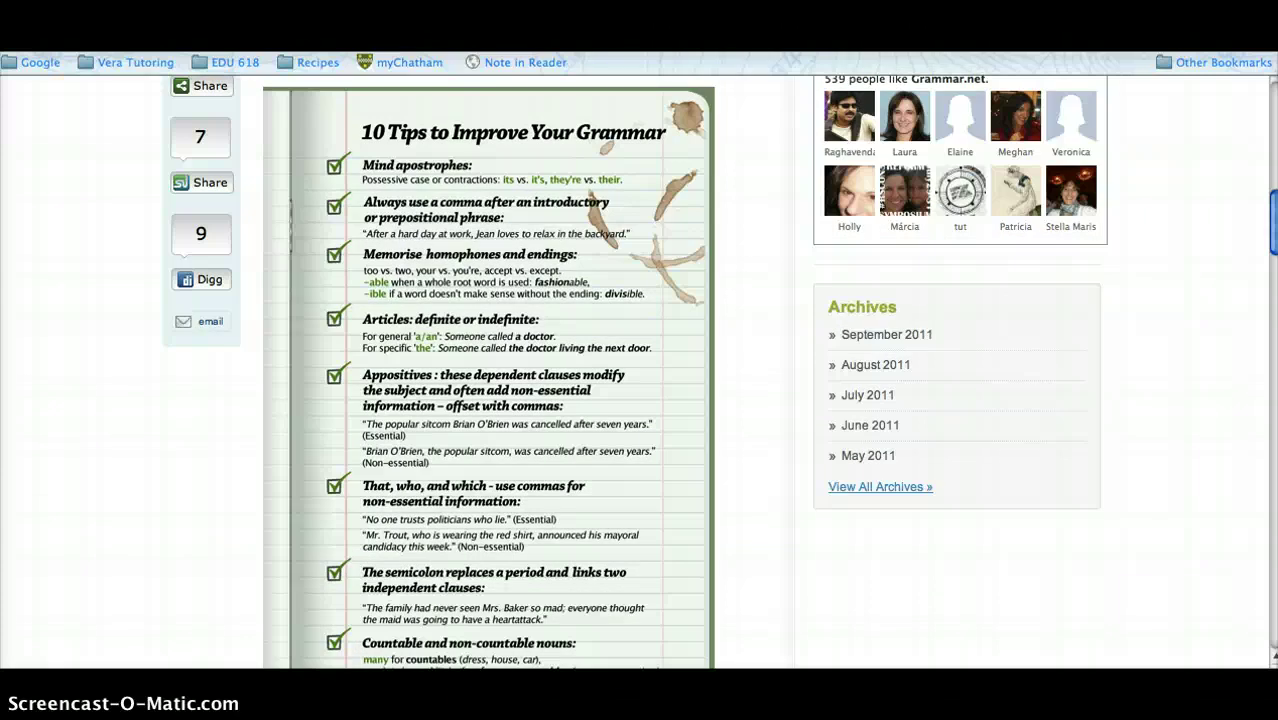
scroll(719, 372, "down", 5)
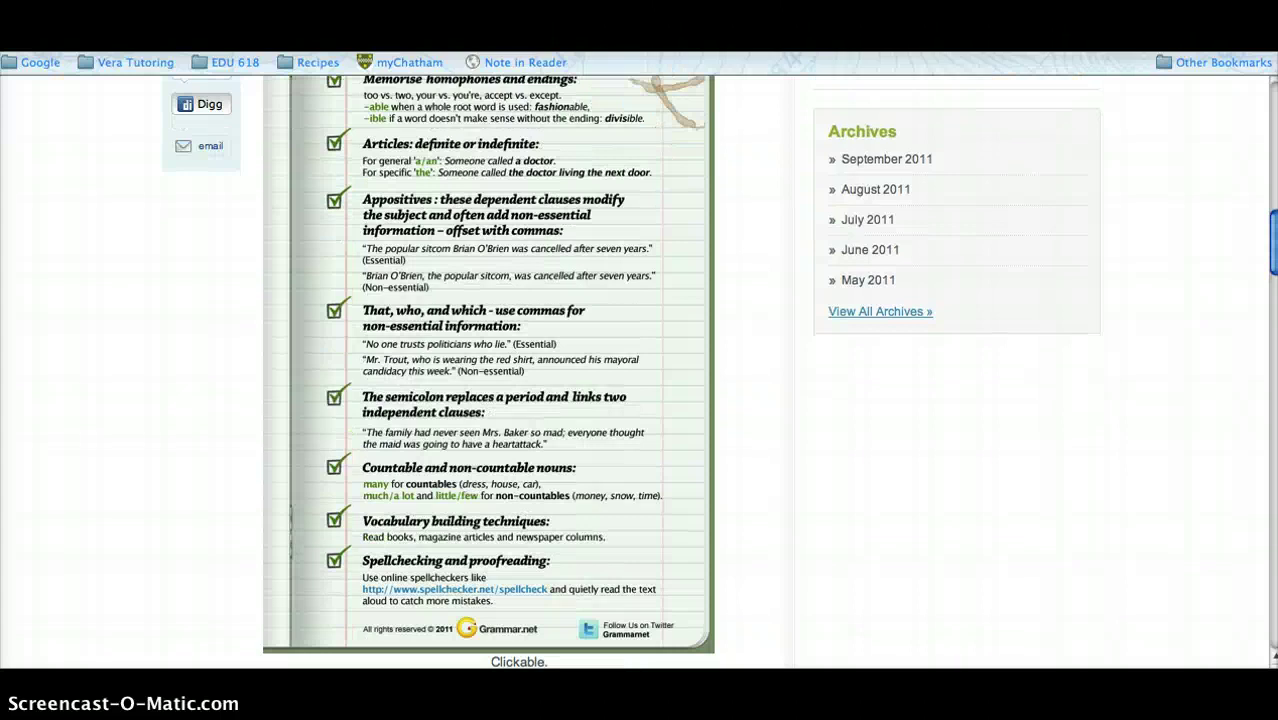
scroll(719, 372, "up", 2)
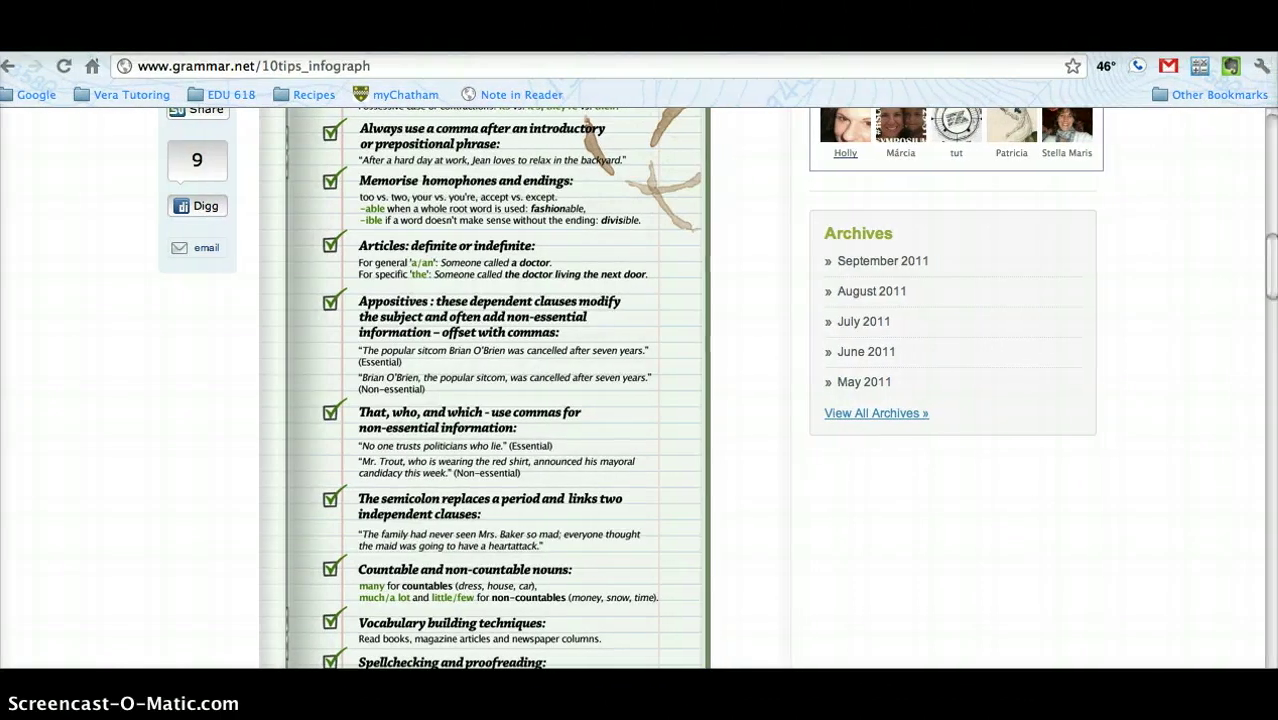
left_click(1231, 68)
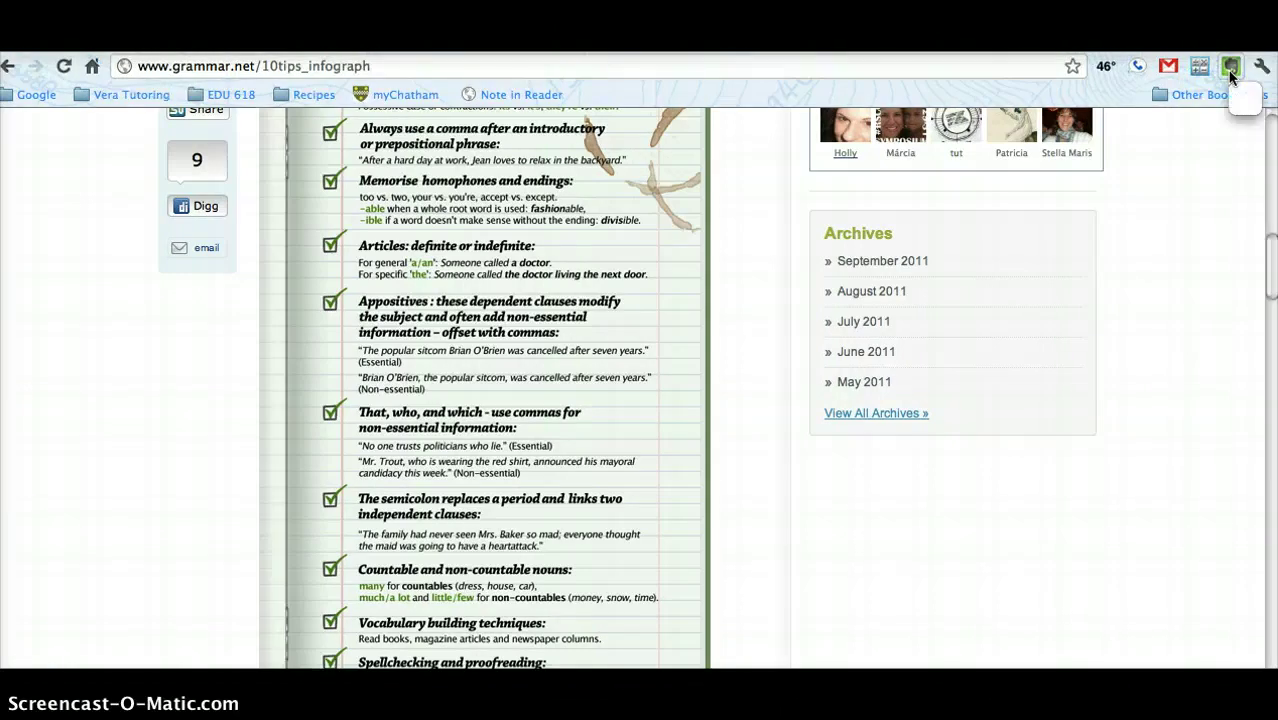
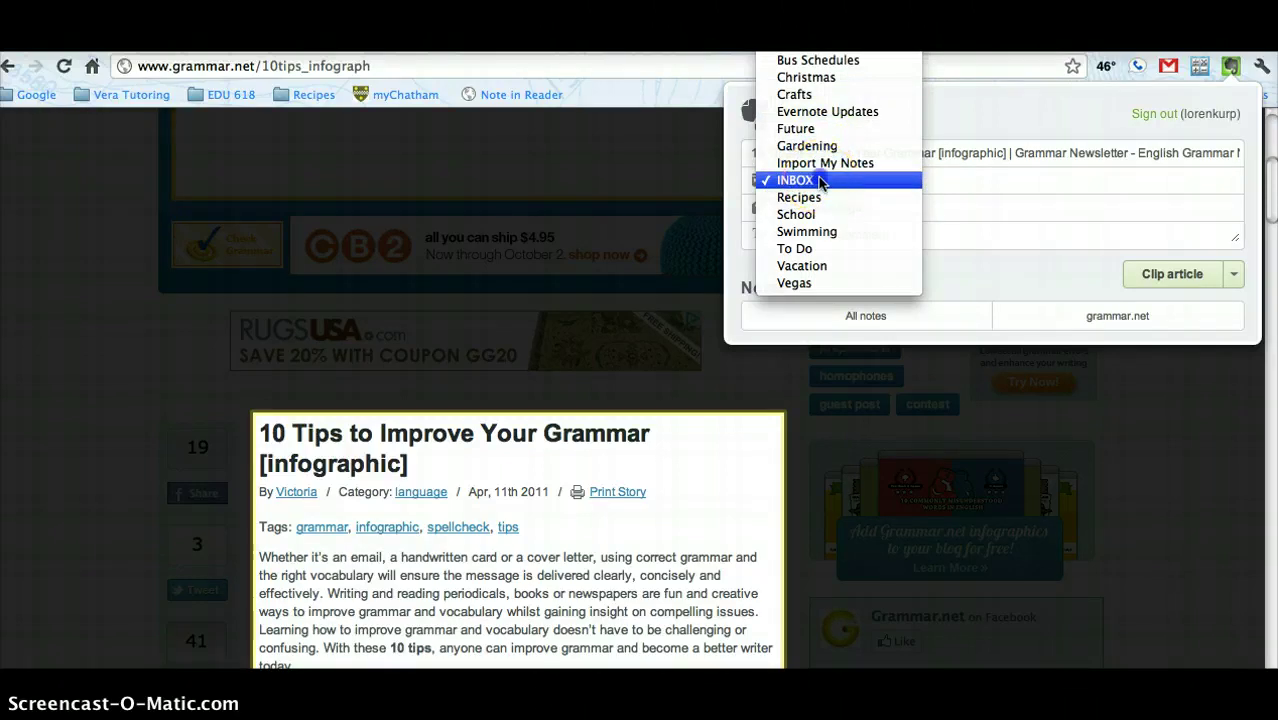
left_click(820, 181)
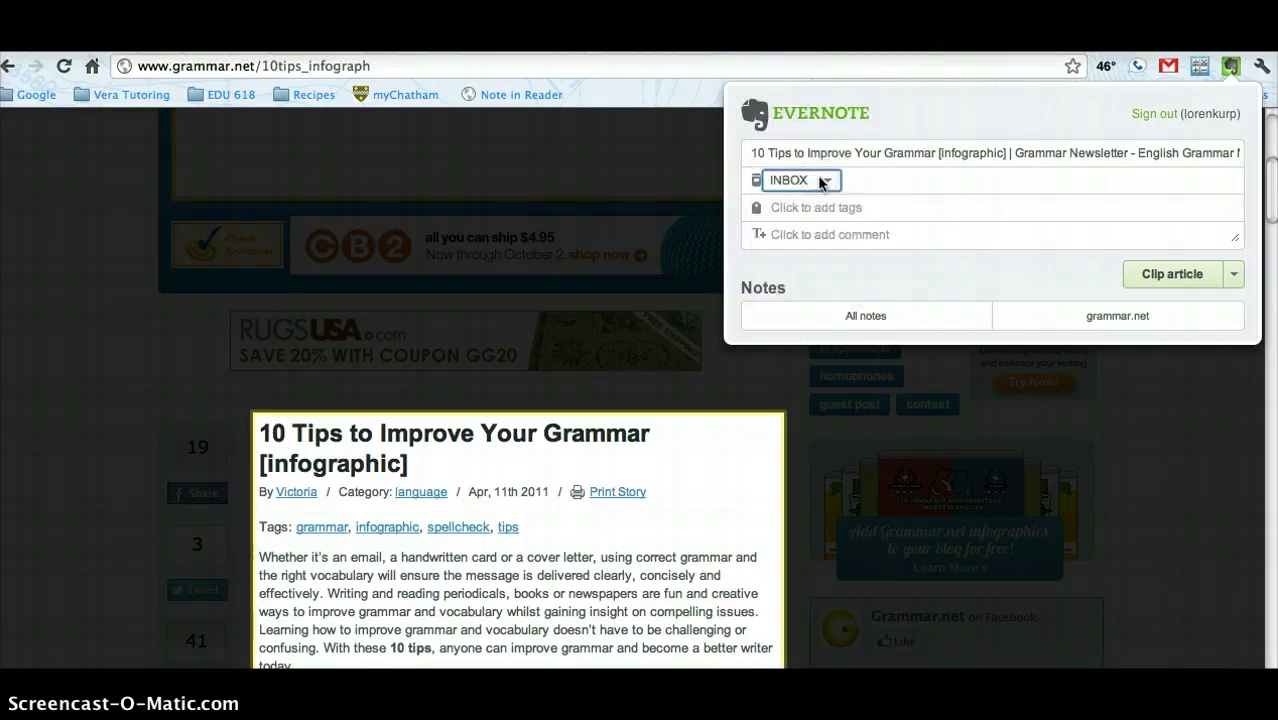
left_click(874, 209)
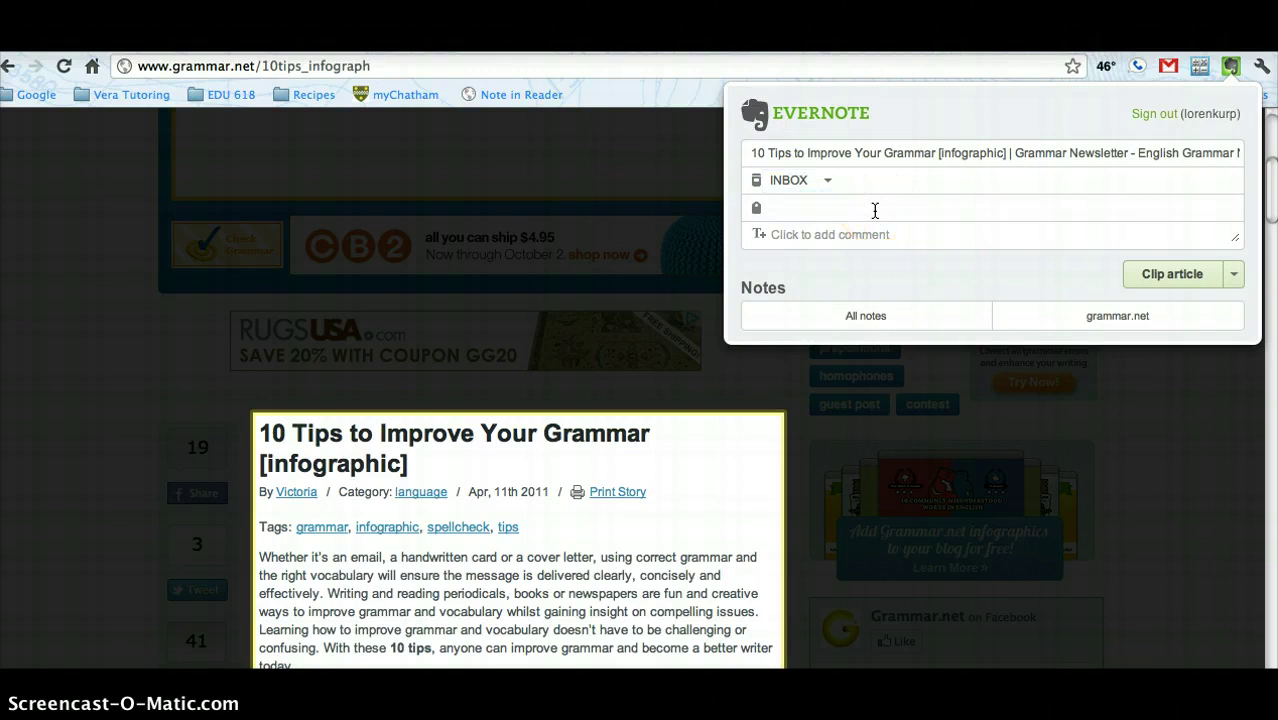
type("education, grammar")
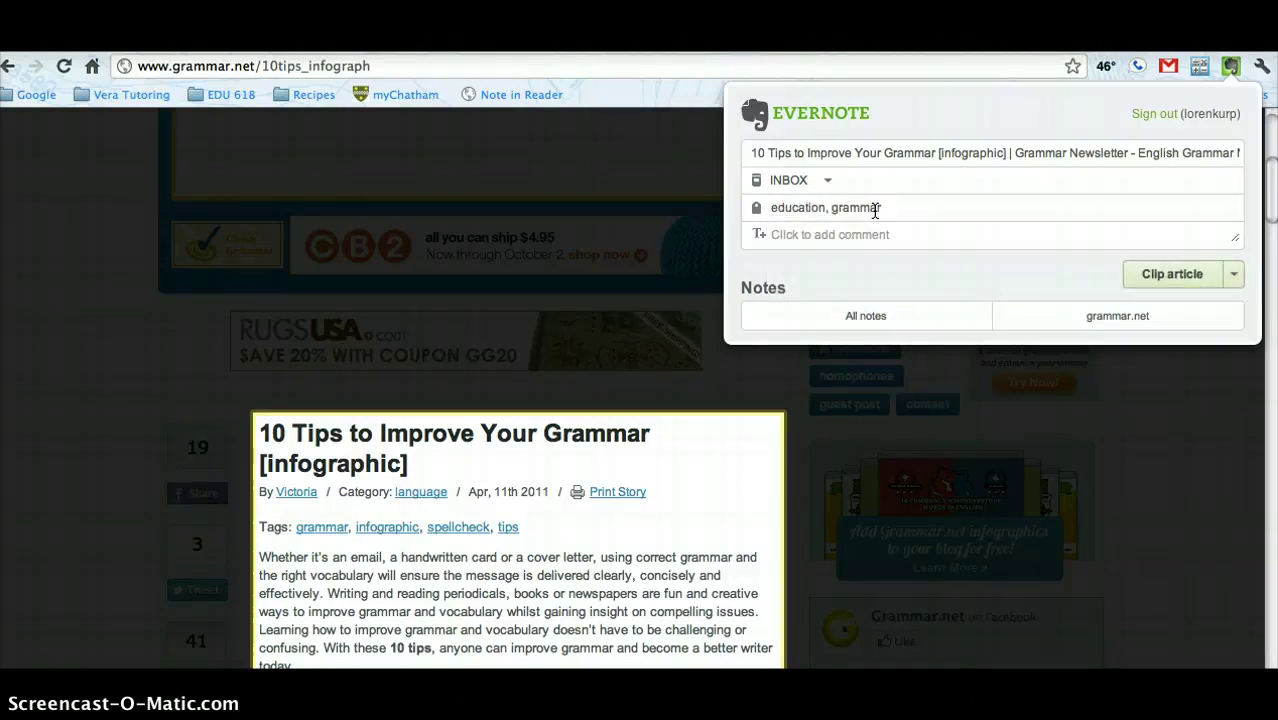
key("Return")
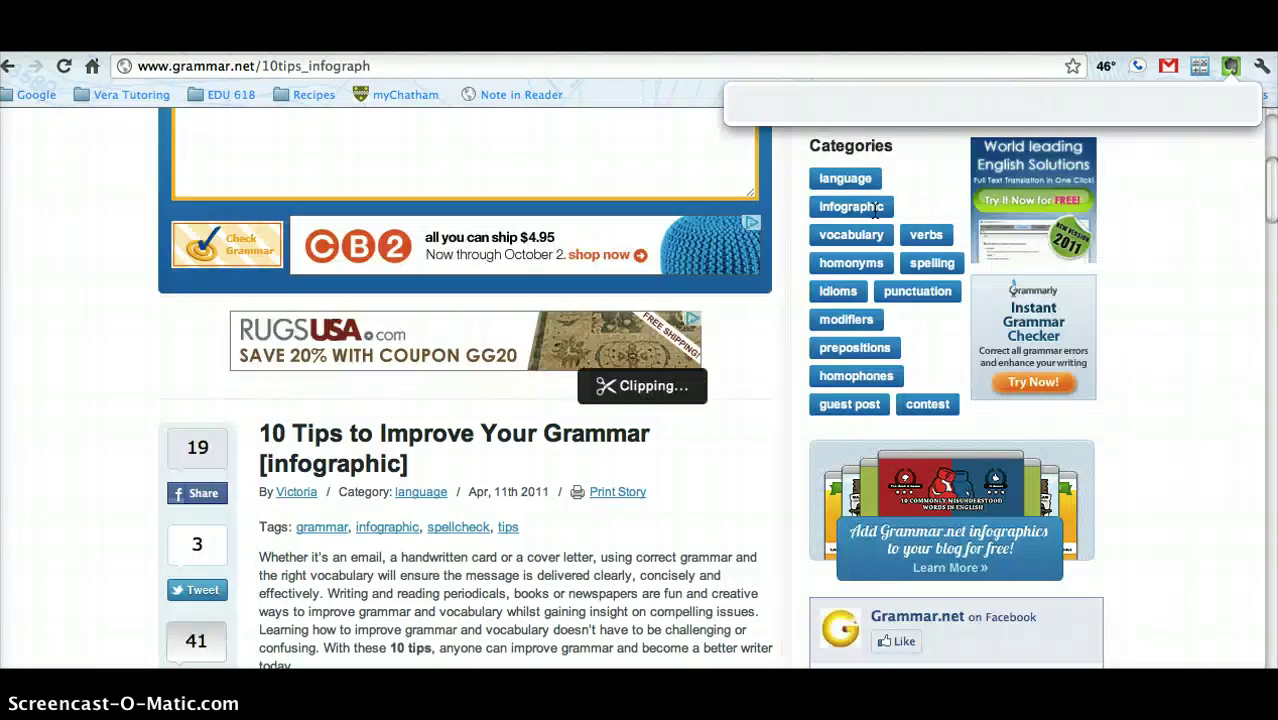
Step: Reopen the Evernote web clipper for the same article and enter the tags grammar, education
left_click(1233, 68)
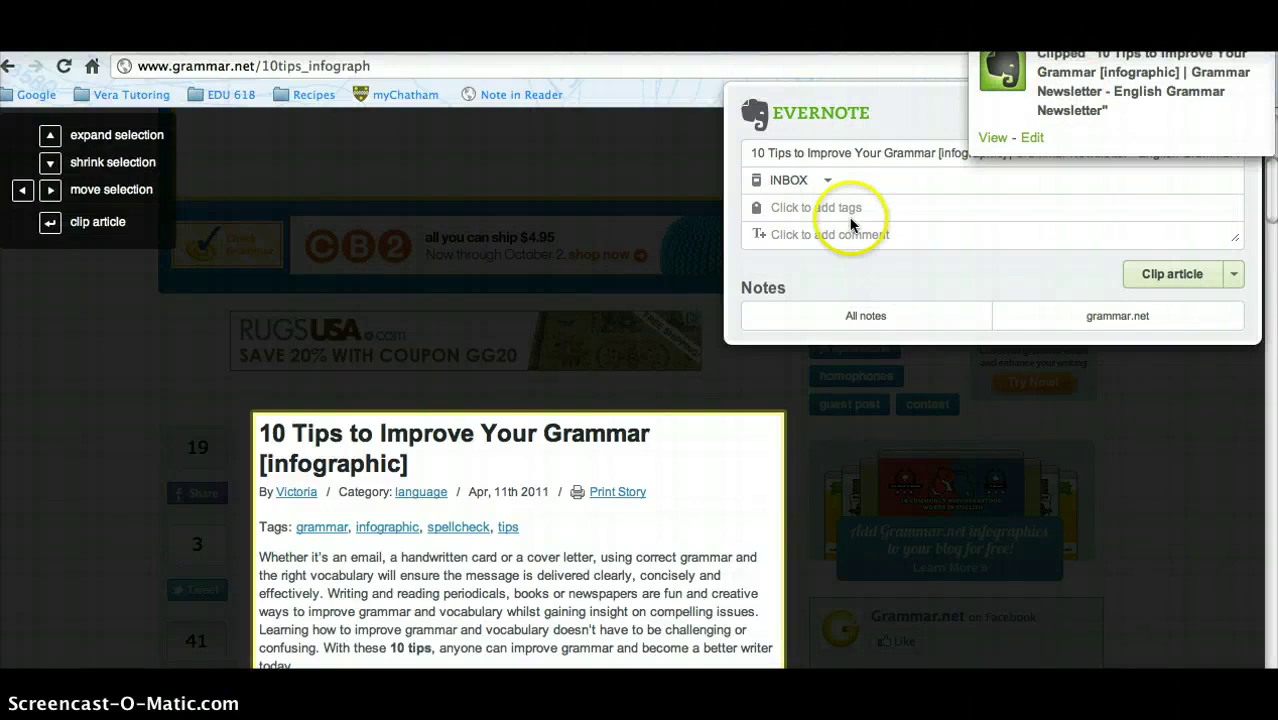
left_click(851, 220)
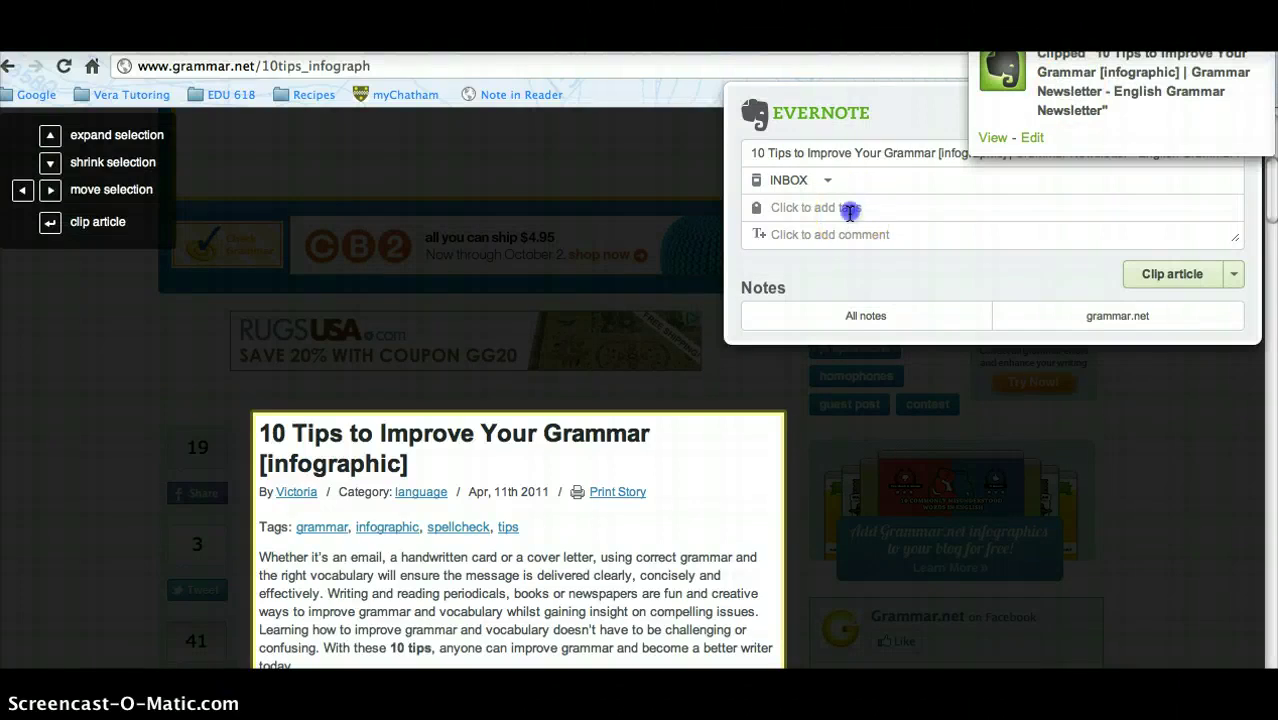
type("gramm")
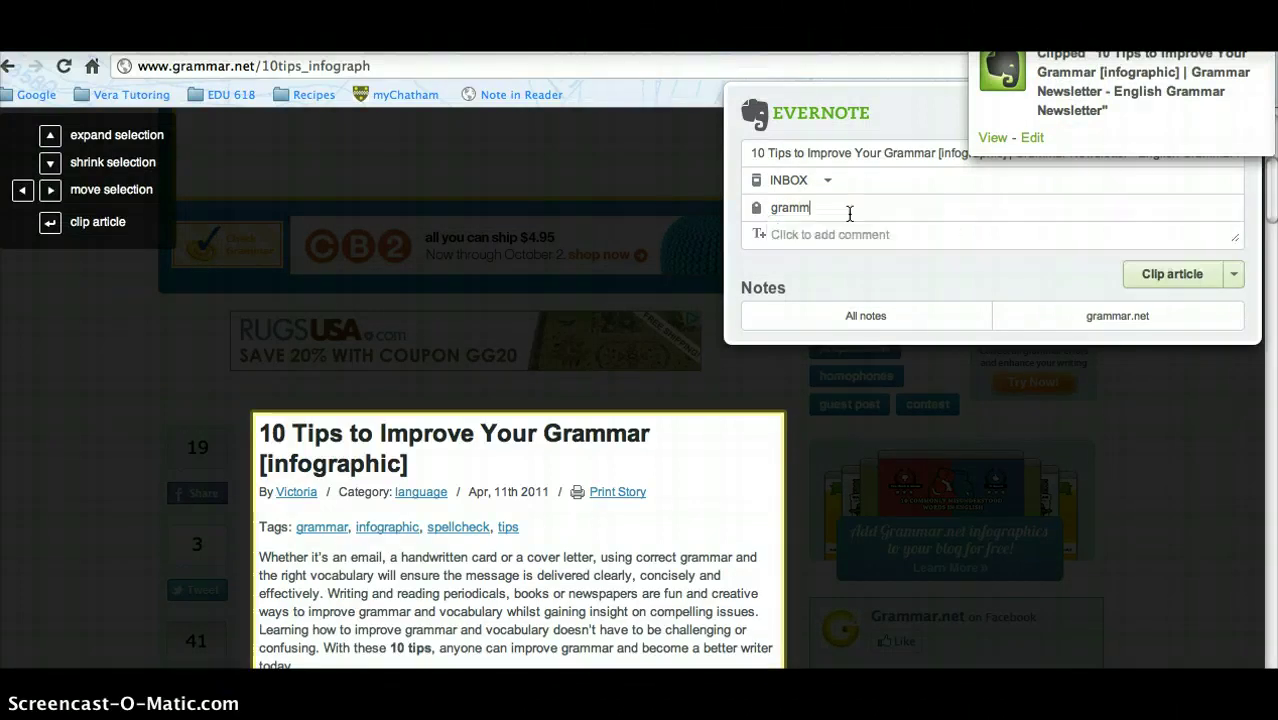
type("ar, educati")
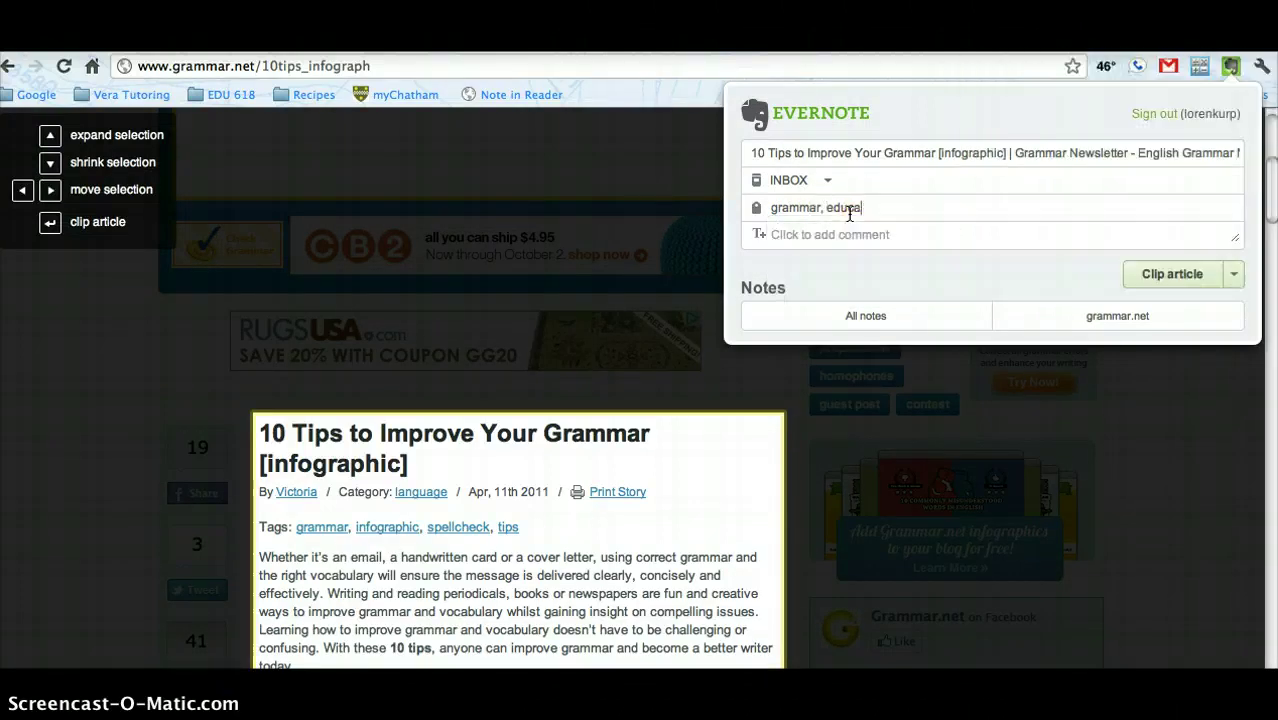
key("BackSpace")
key("BackSpace")
key("BackSpace")
key("BackSpace")
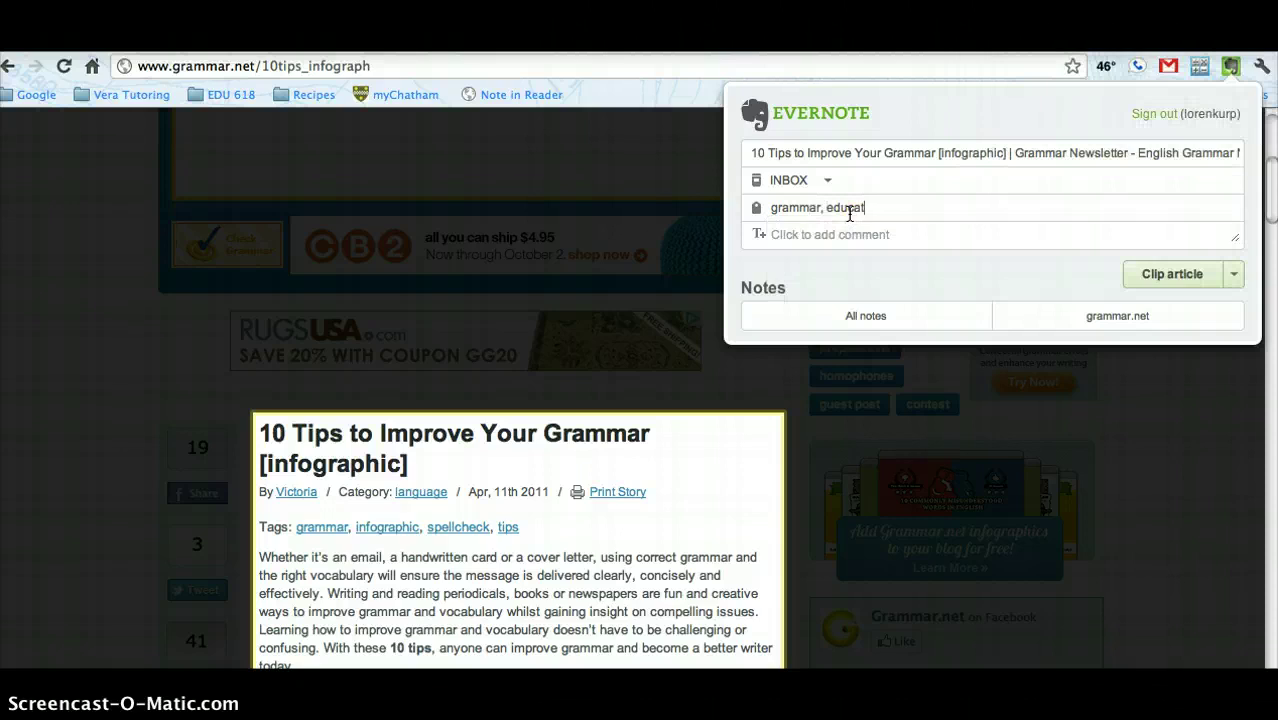
type("cation")
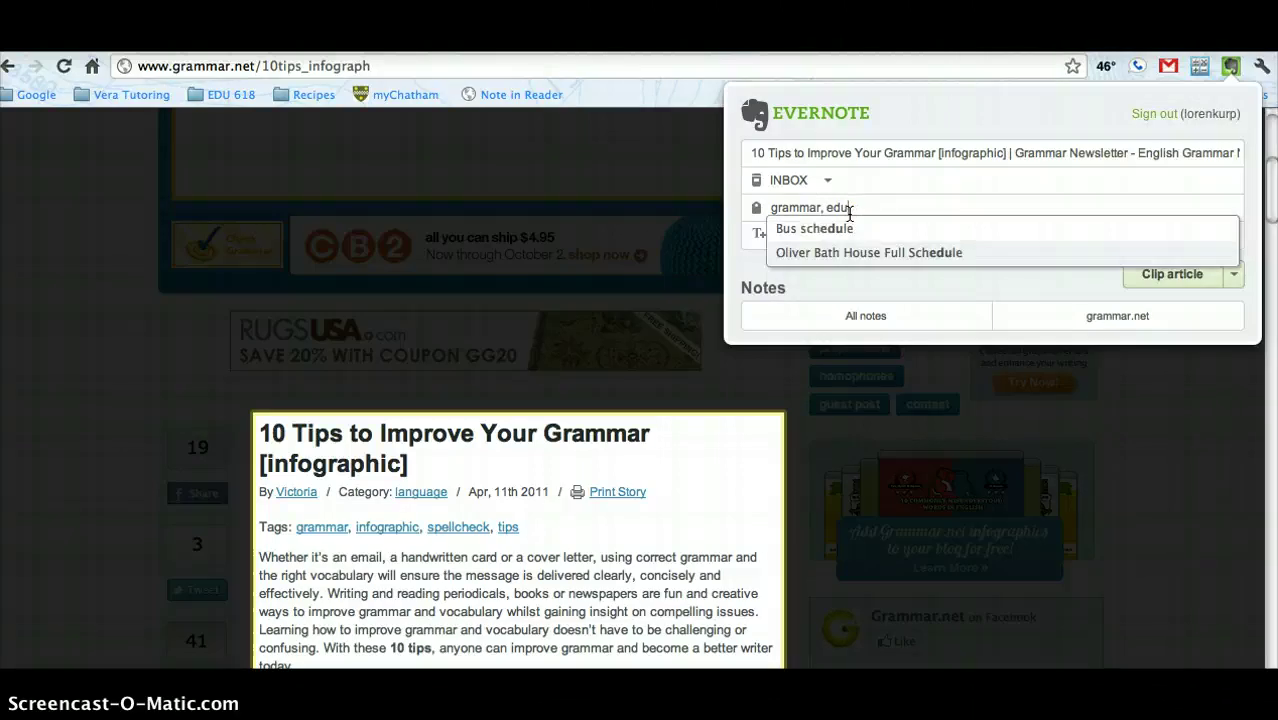
left_click(870, 266)
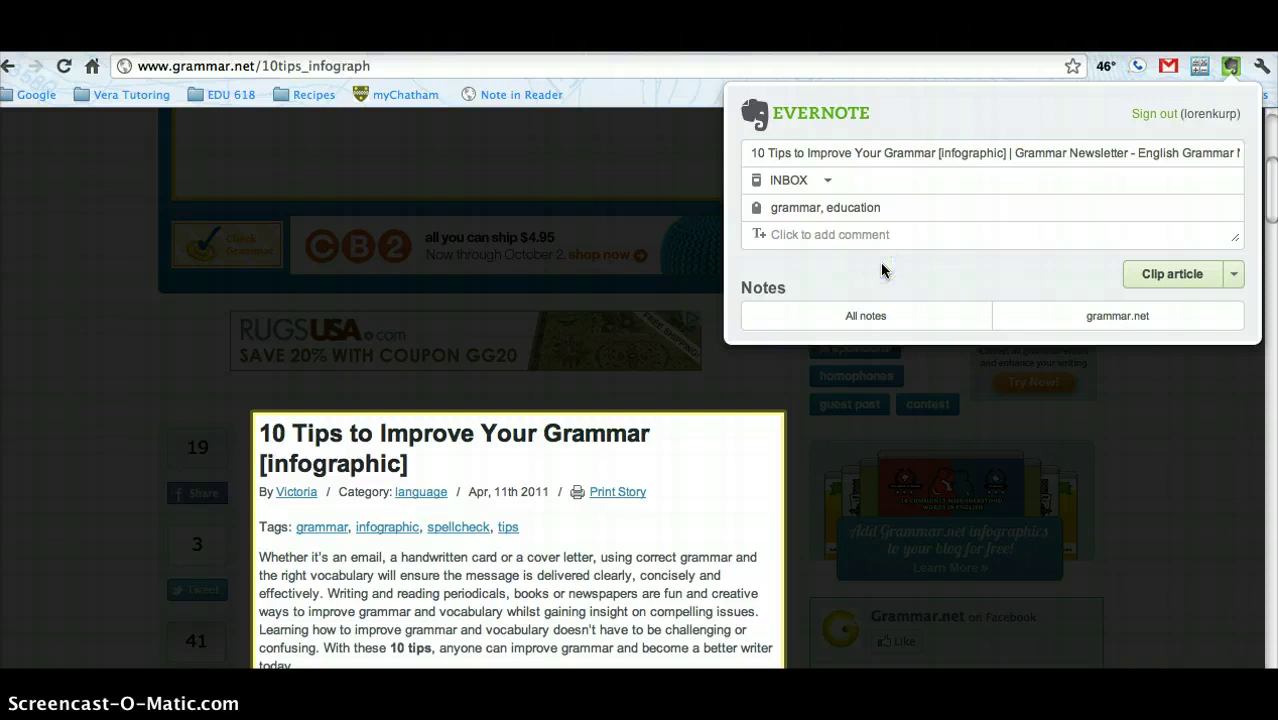
Step: Show the clipper's available clip types: article, full page and URL
left_click(1188, 278)
left_click(1232, 276)
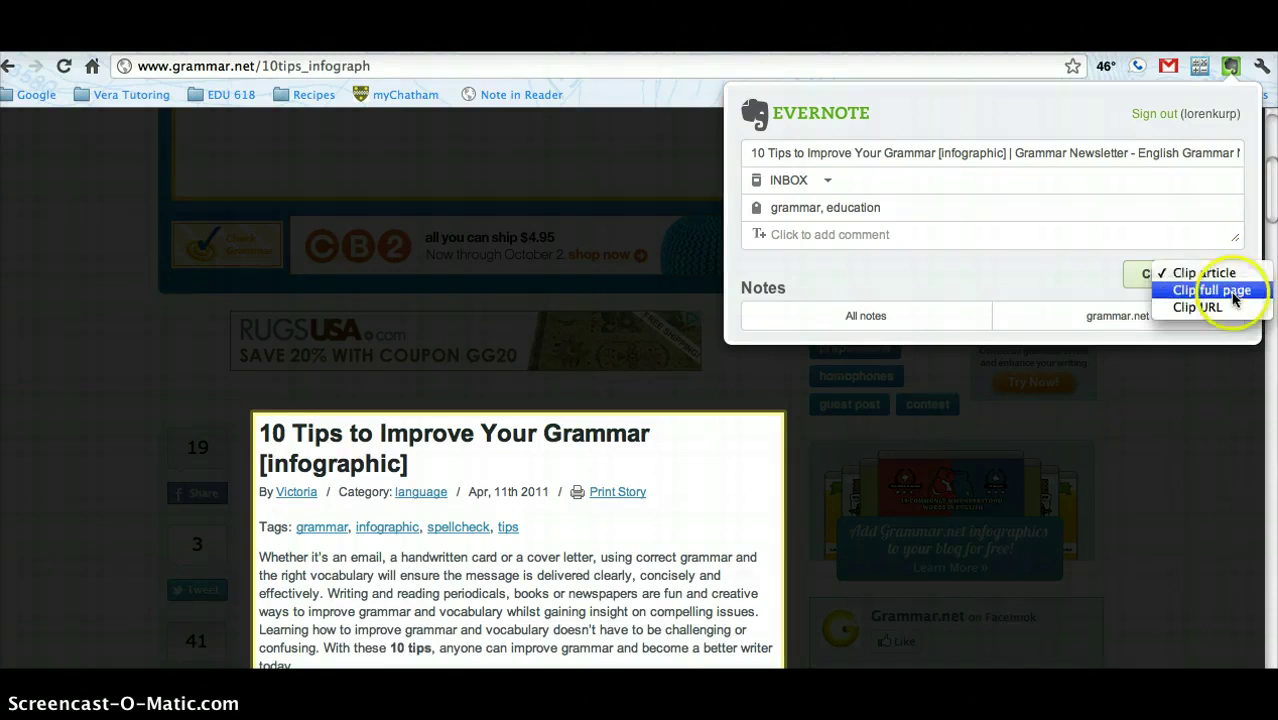
left_click(1234, 309)
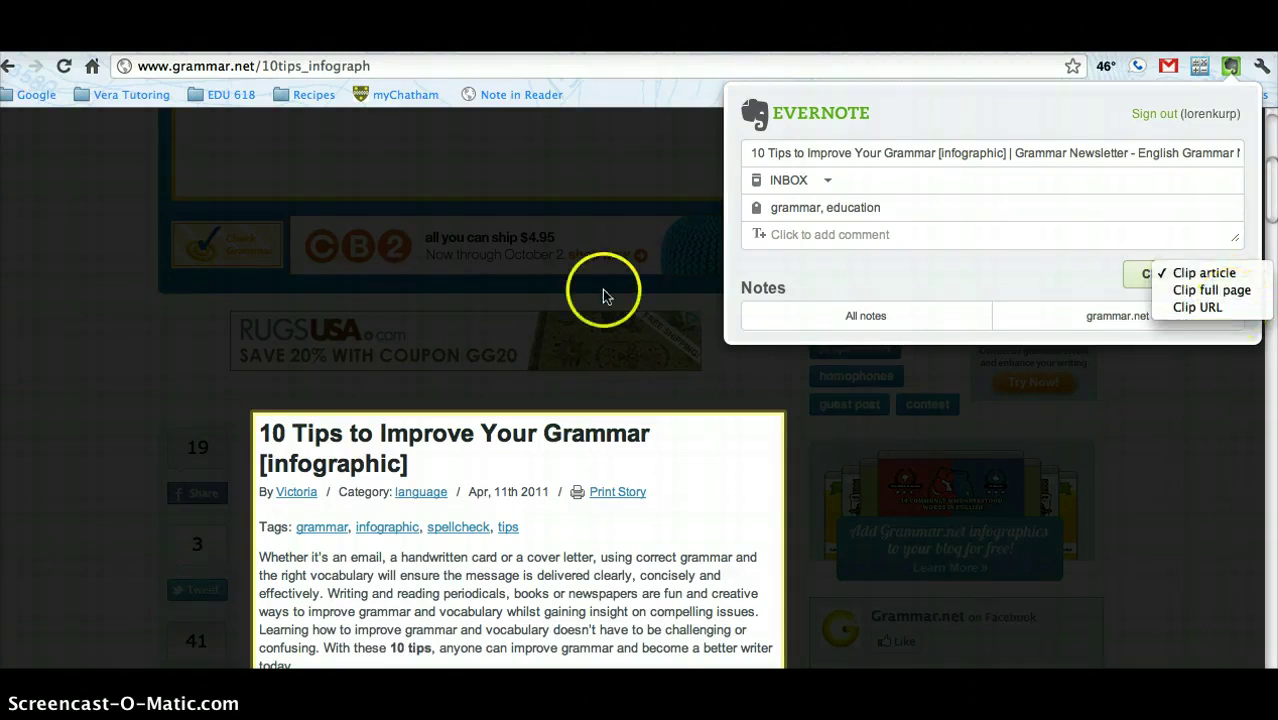
Step: Close the clip type list and try shrinking, expanding and moving the clipper's selection around the grammar article
left_click(908, 290)
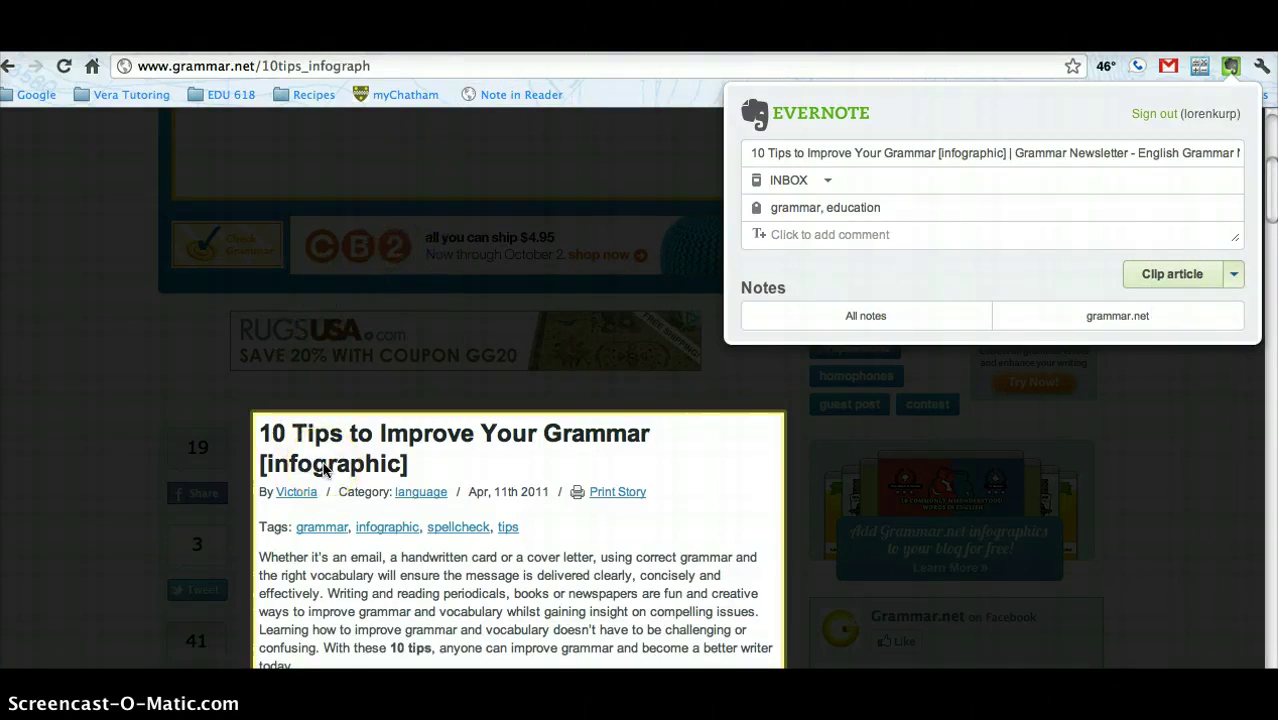
key("Down")
key("Down")
key("Escape")
key("Down")
left_click(910, 273)
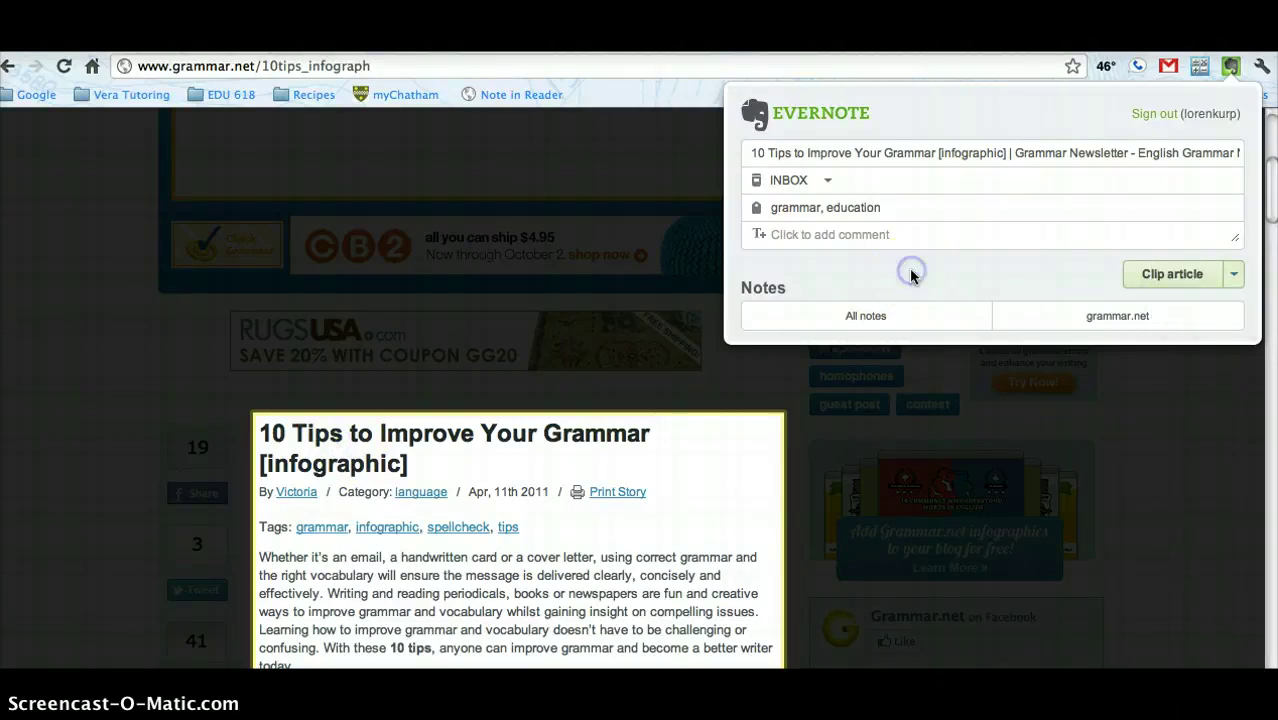
key("Down")
key("Up")
key("Up")
key("Up")
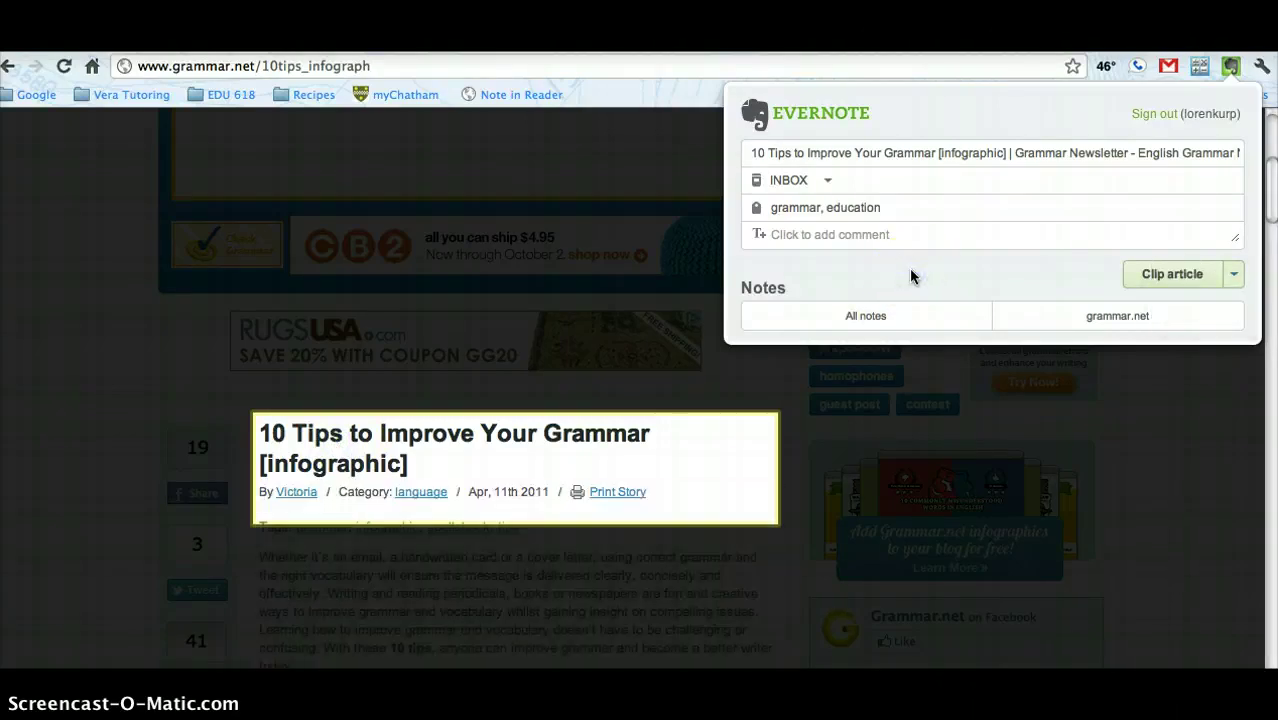
key("Left")
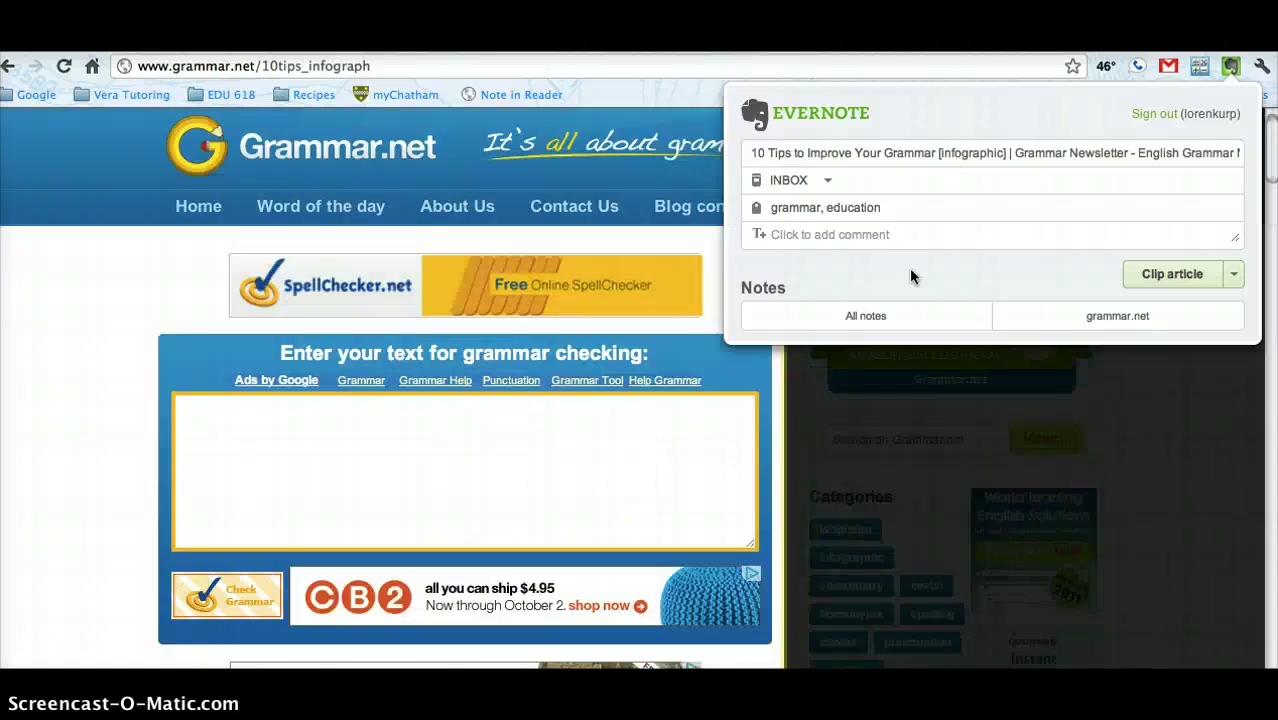
key("Right")
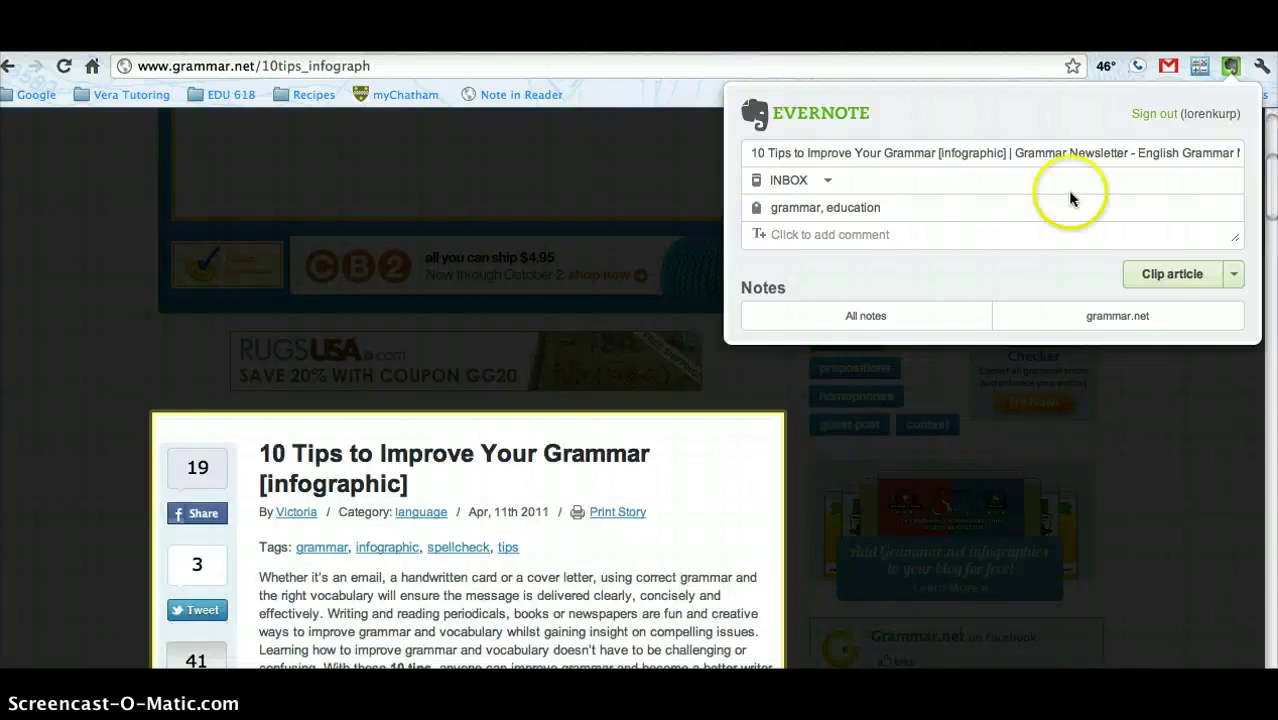
Step: Close the web clipper and look through the "10 Tips to Improve Your Grammar" infographic on the page
left_click(1266, 177)
scroll(1266, 177, "down", 10)
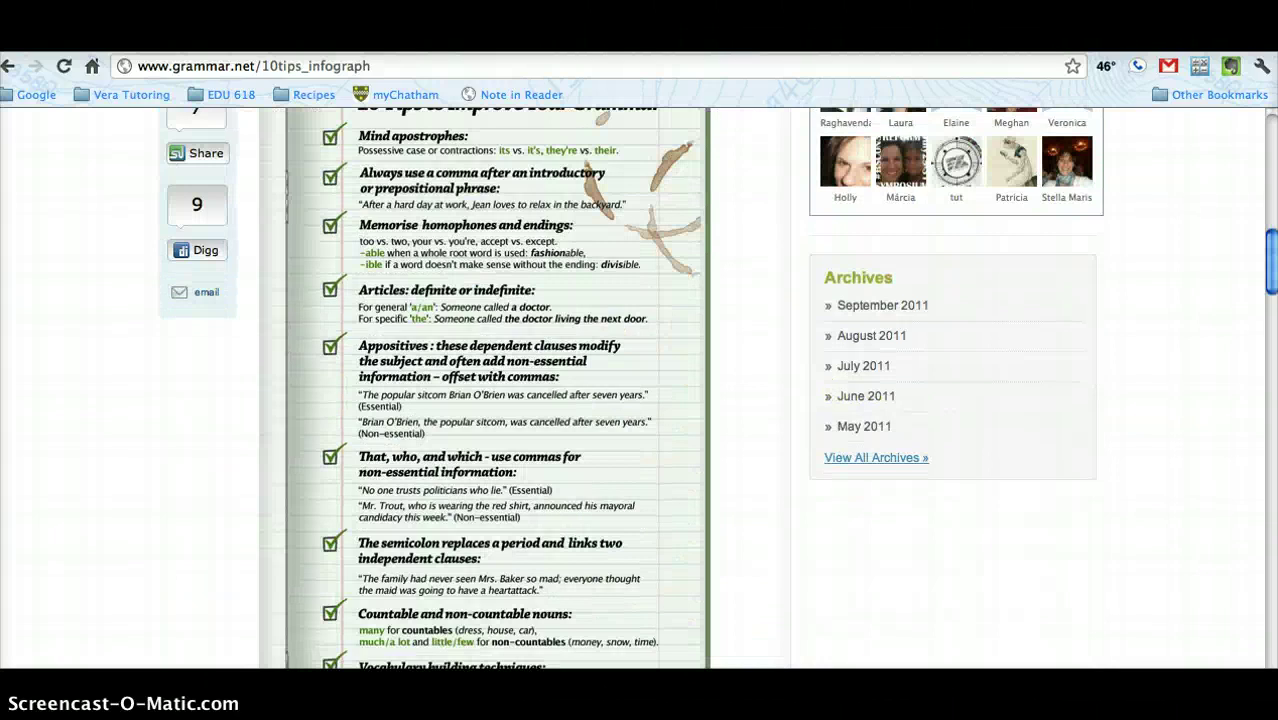
scroll(640, 390, "up", 2)
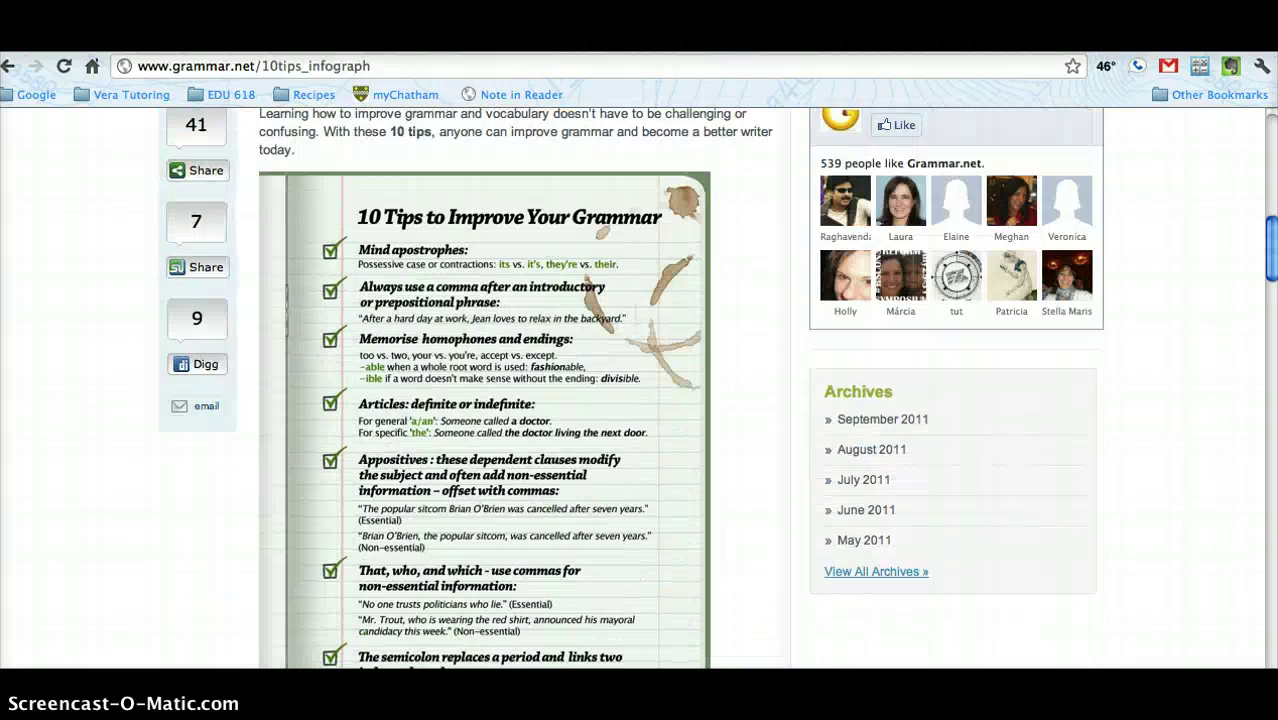
Step: Reopen the Evernote web clipper, limit the selection to the article's heading and body without the share buttons, and clip the article
left_click(1230, 65)
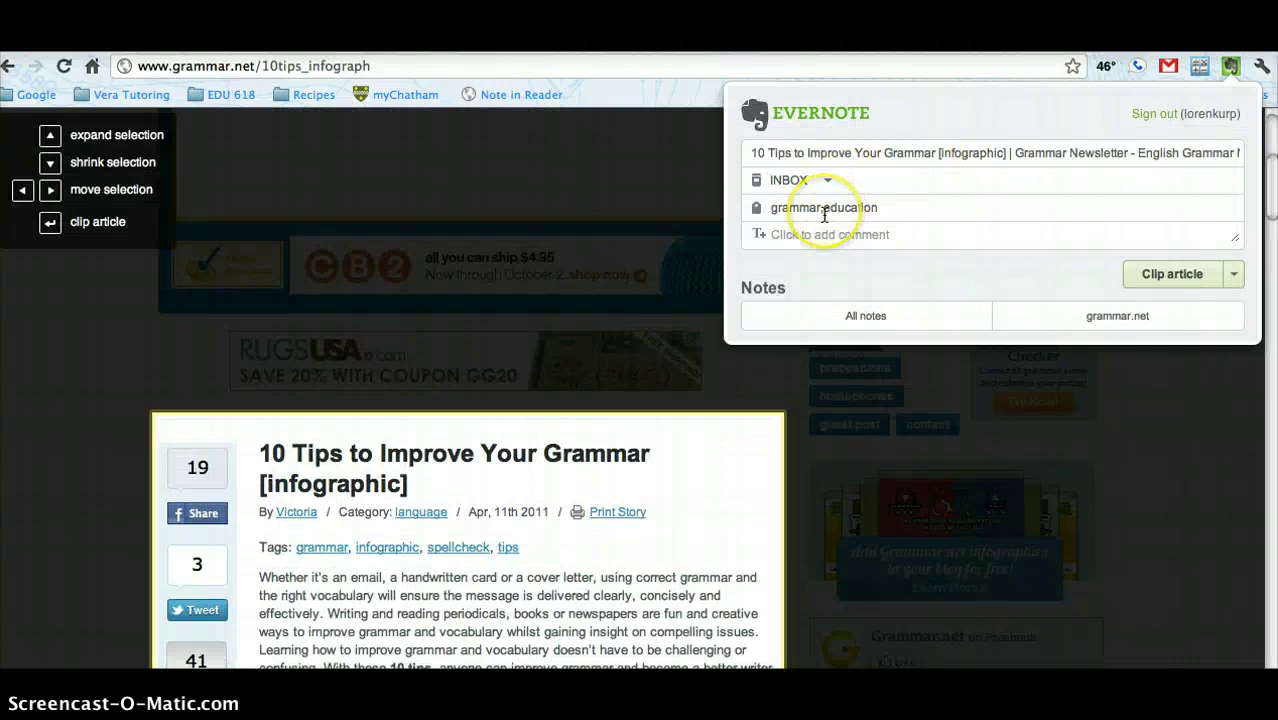
key("Down")
key("Down")
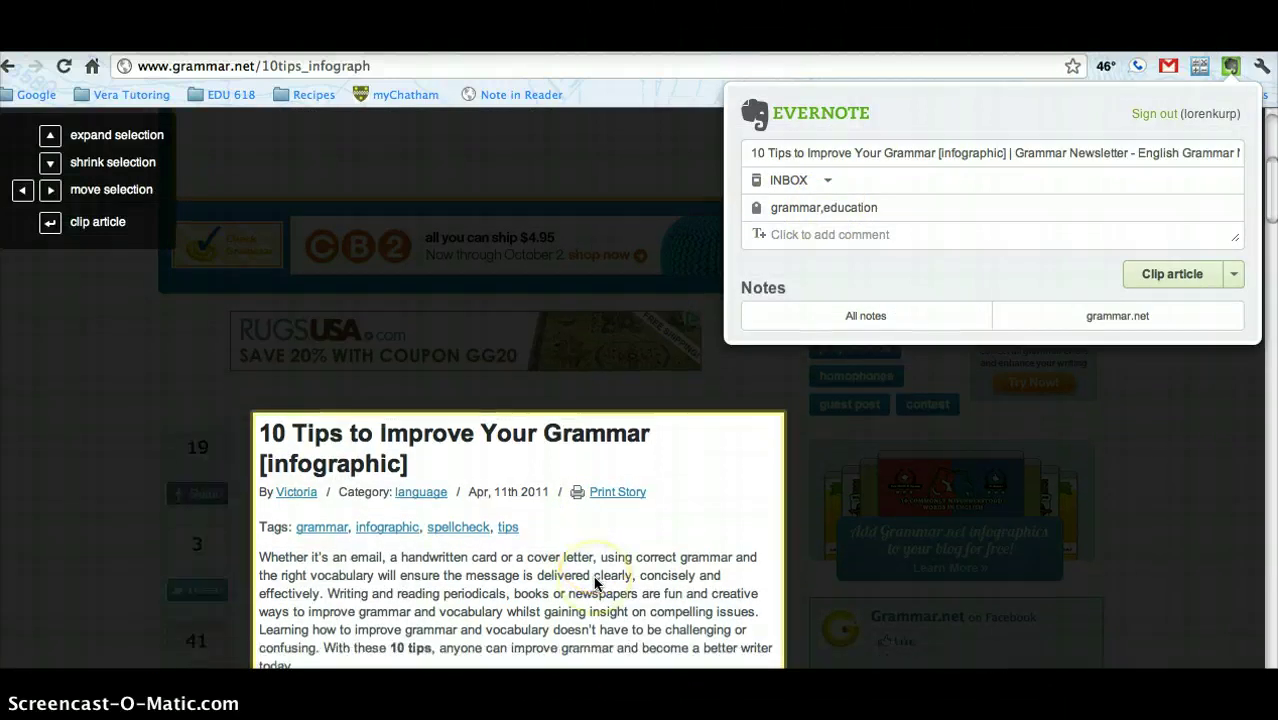
key("Down")
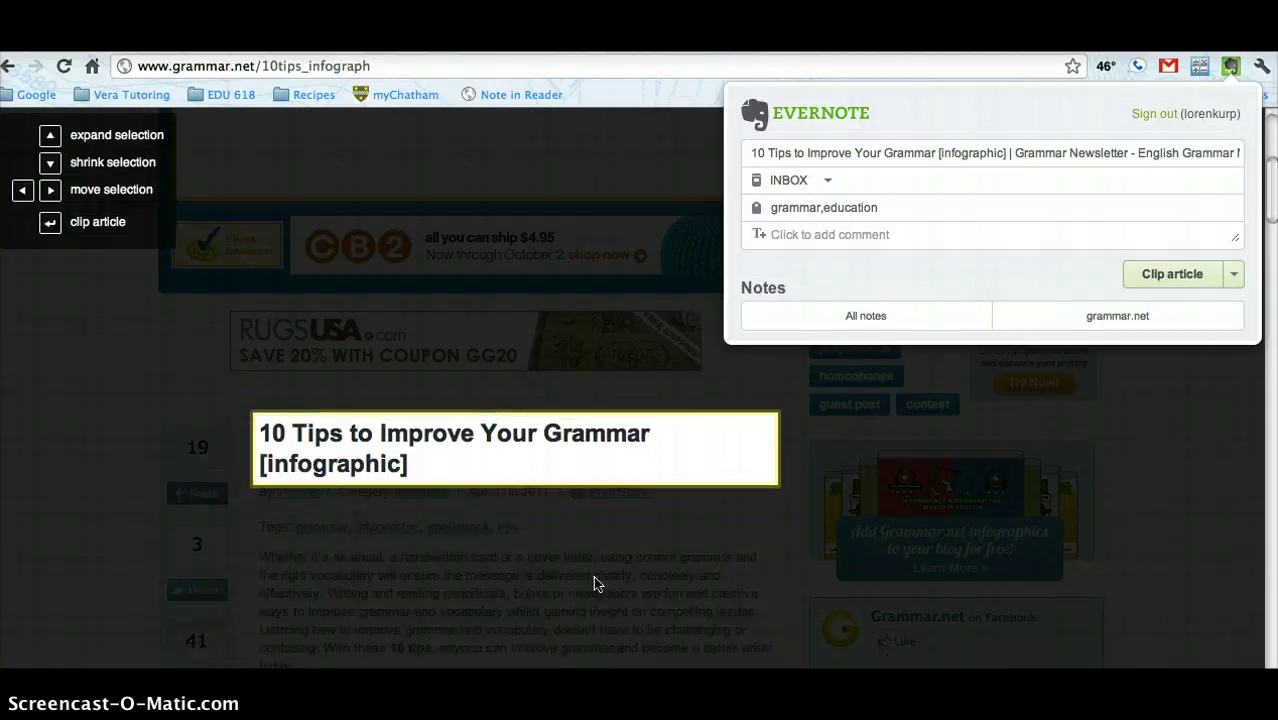
left_click(526, 634)
key("Up")
key("Up")
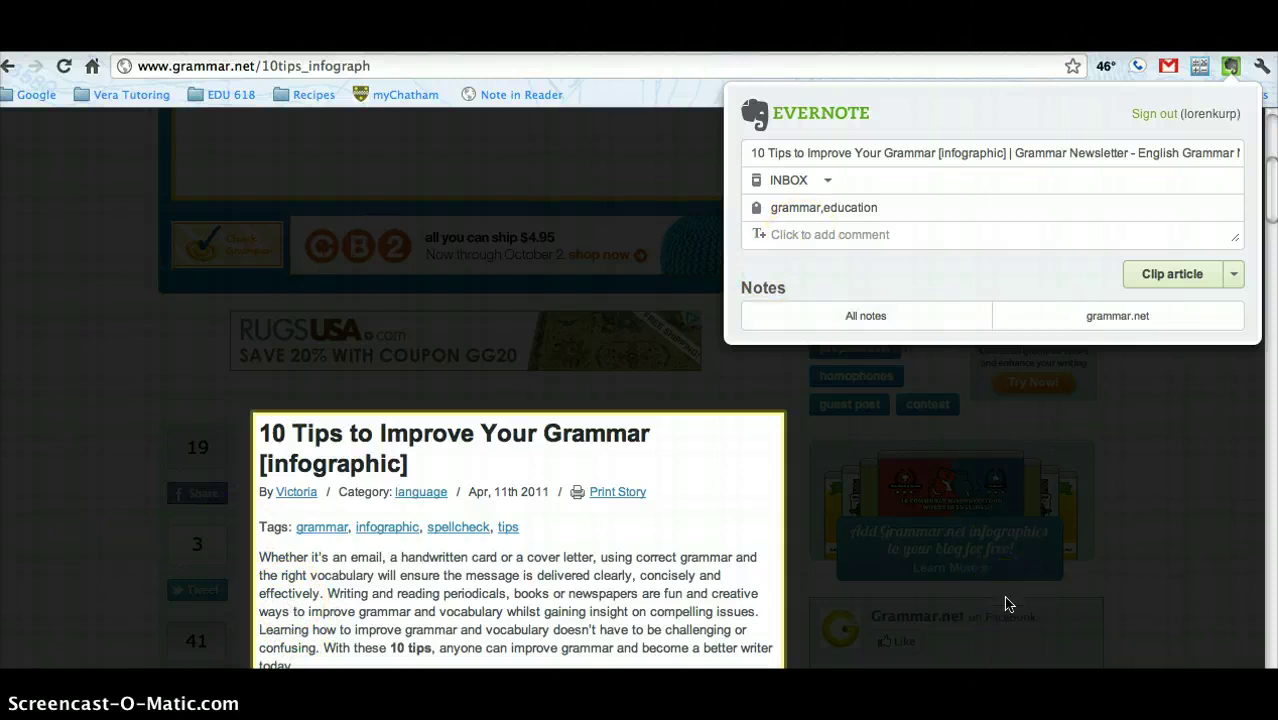
left_click(1180, 275)
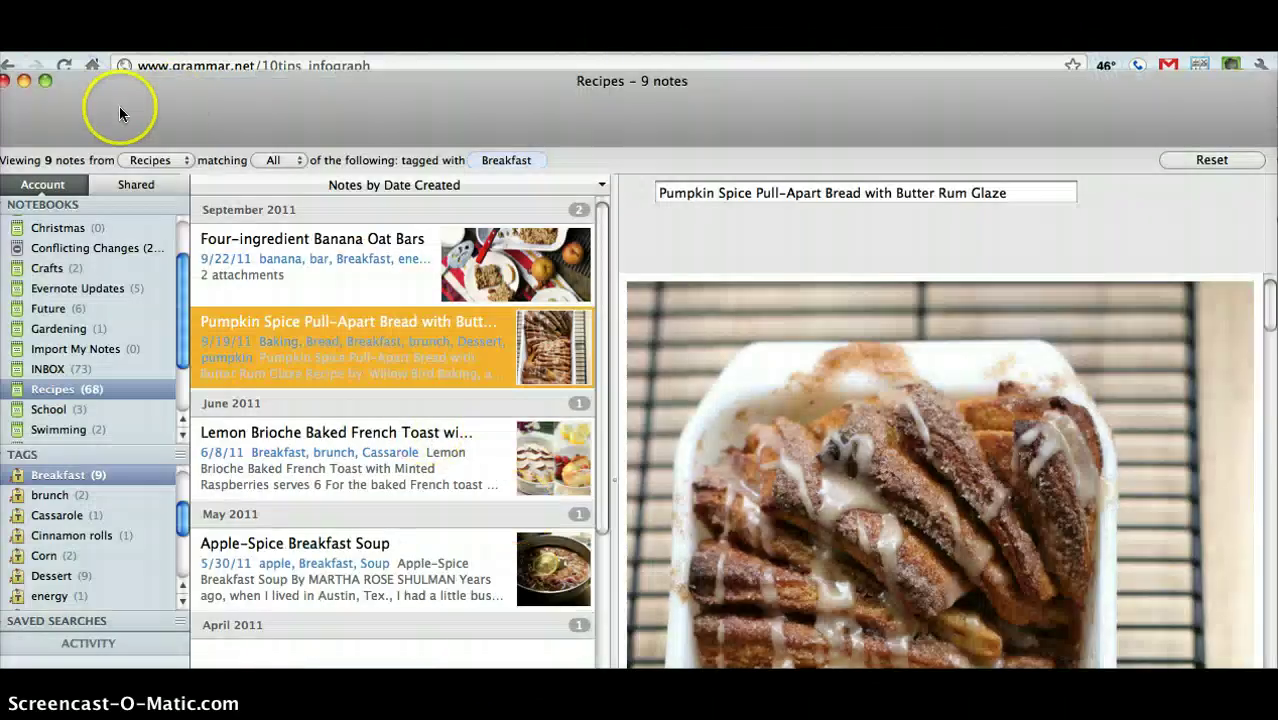
Step: Switch to the Evernote desktop app and sync the account to download the clipped articles
left_click(100, 113)
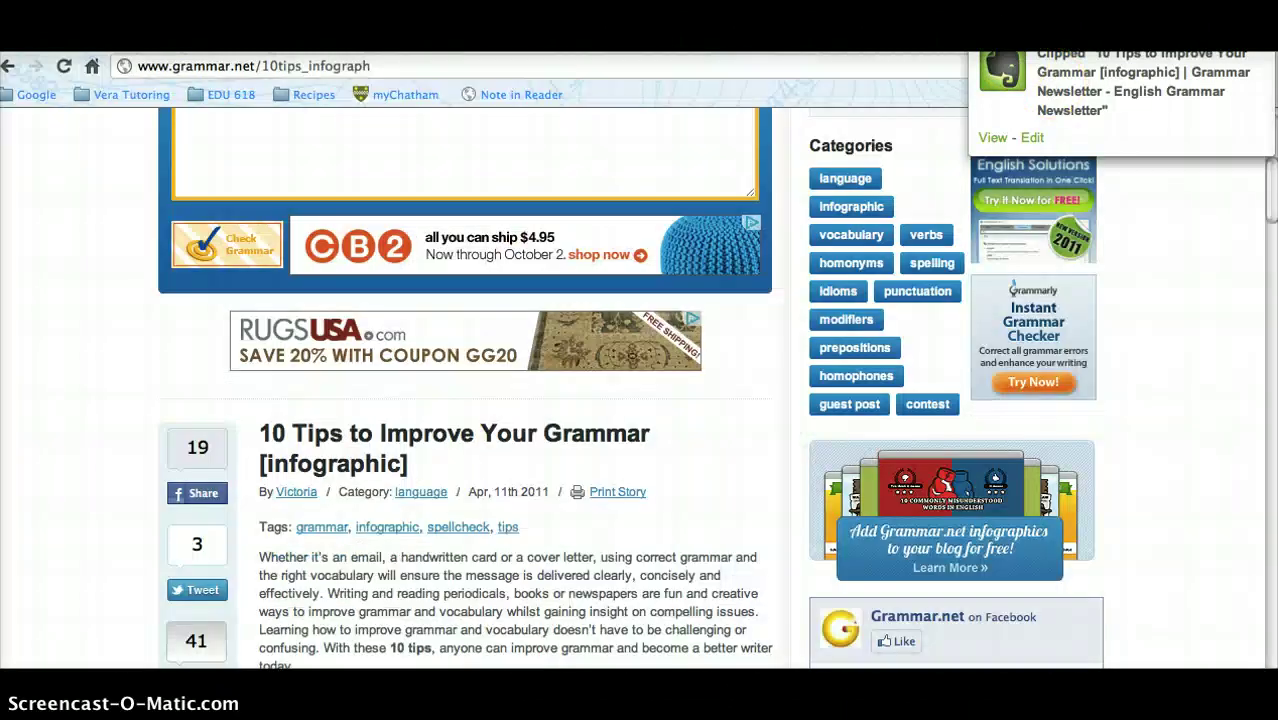
key("super+Tab")
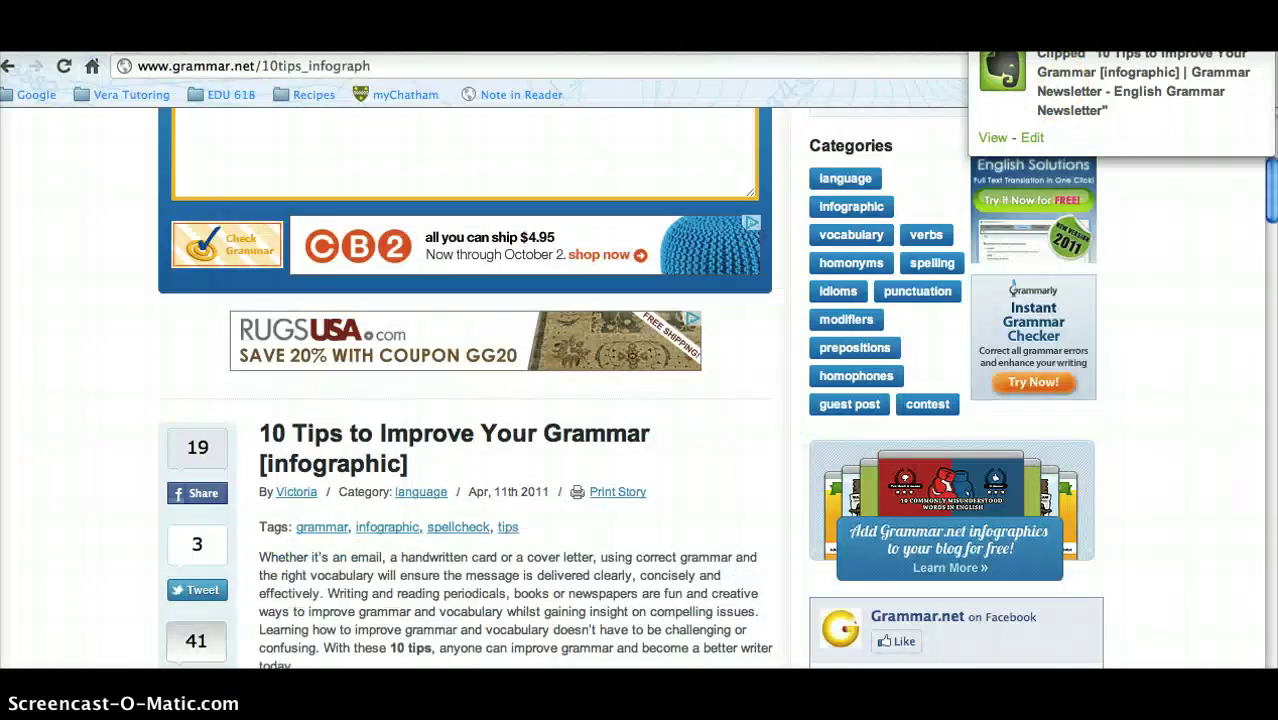
left_click(1090, 91)
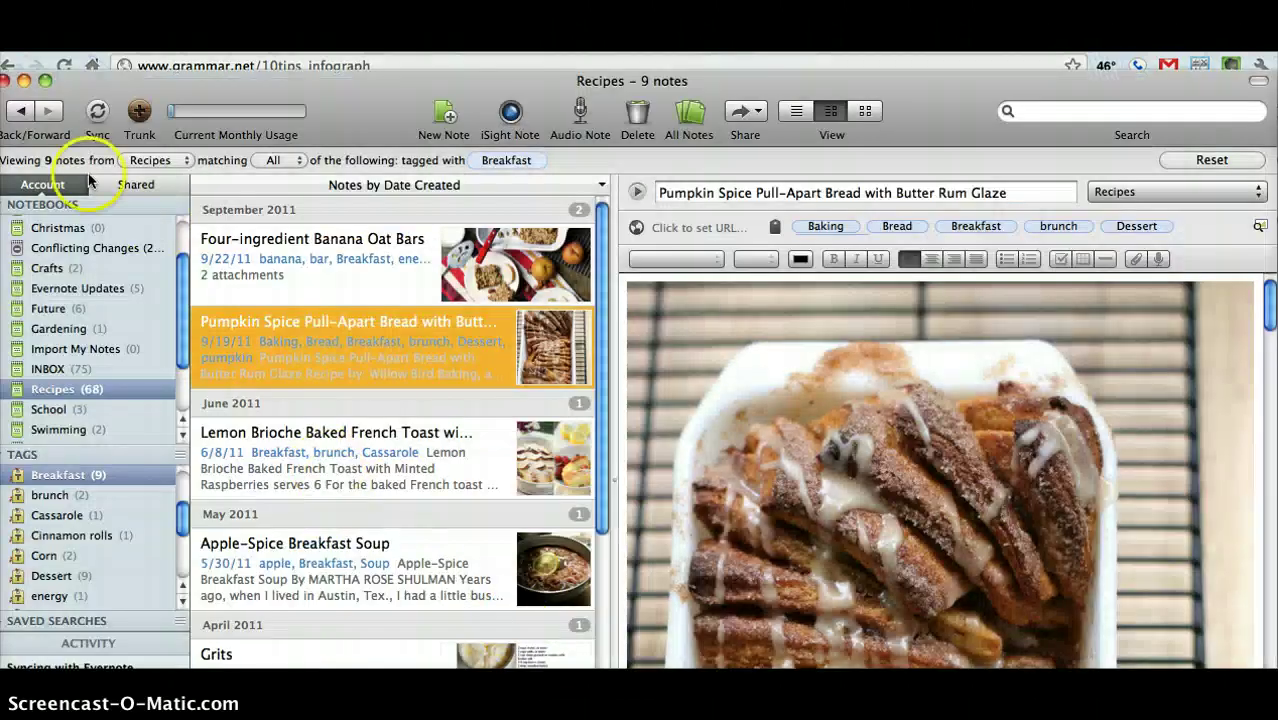
left_click(100, 112)
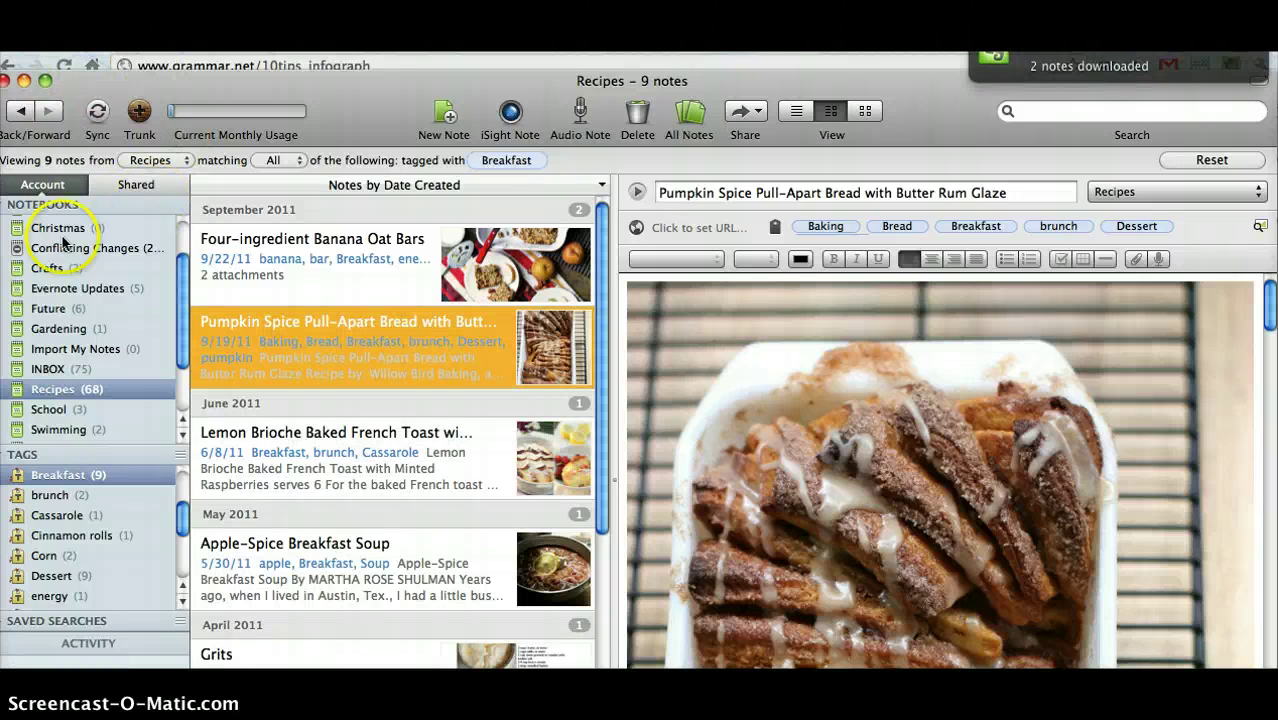
Step: Open the second "10 Tips to Improve Your Grammar" note from the INBOX notebook in its own window and review its content
left_click(71, 366)
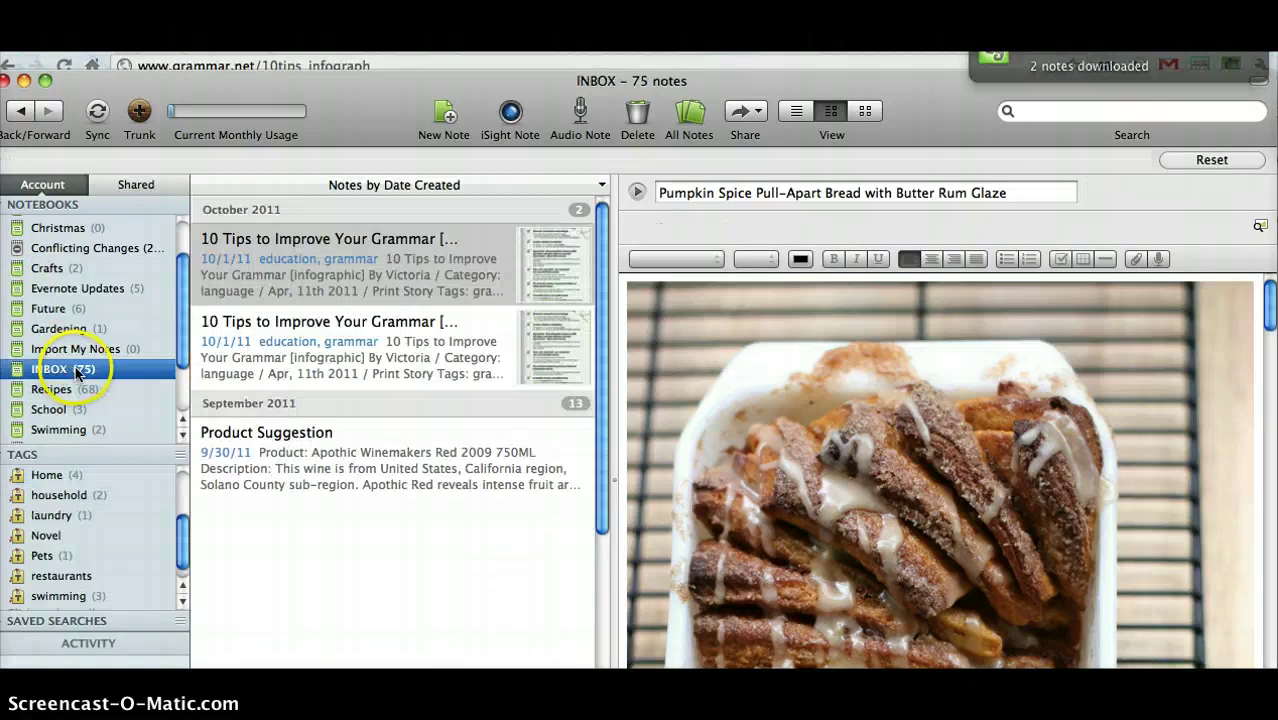
left_click(374, 338)
double_click(376, 344)
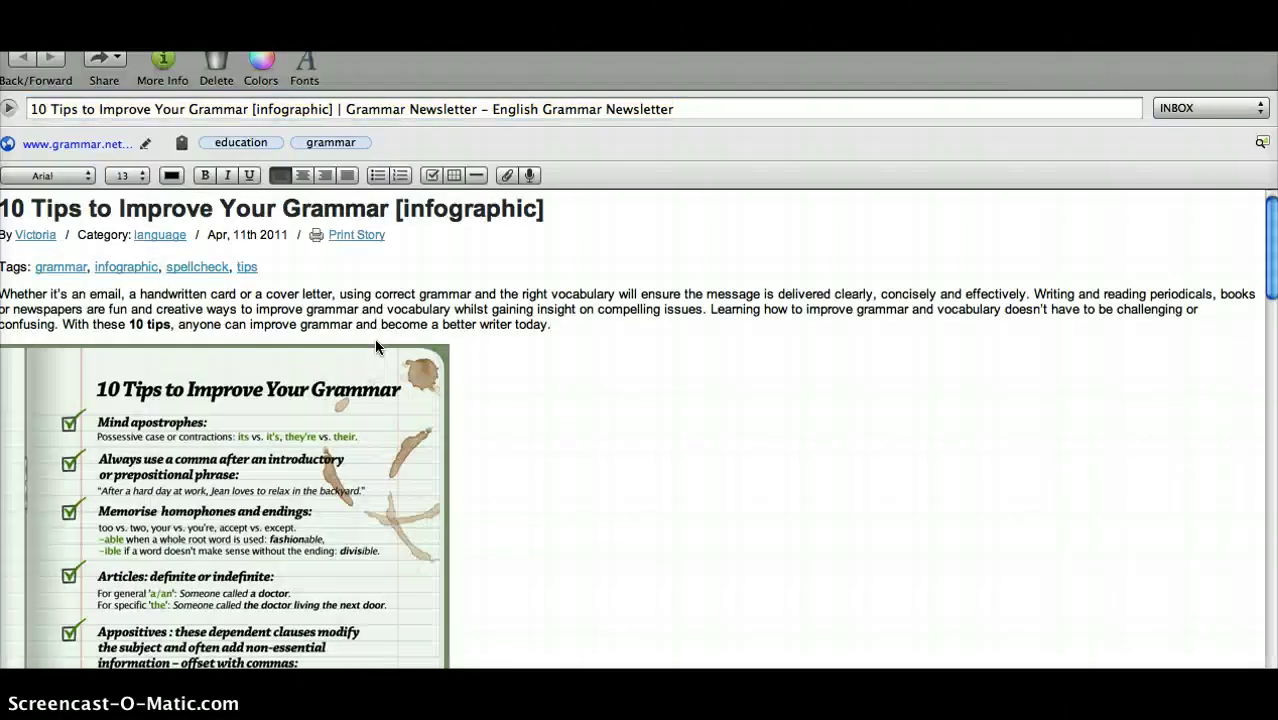
scroll(1273, 283, "down", 3)
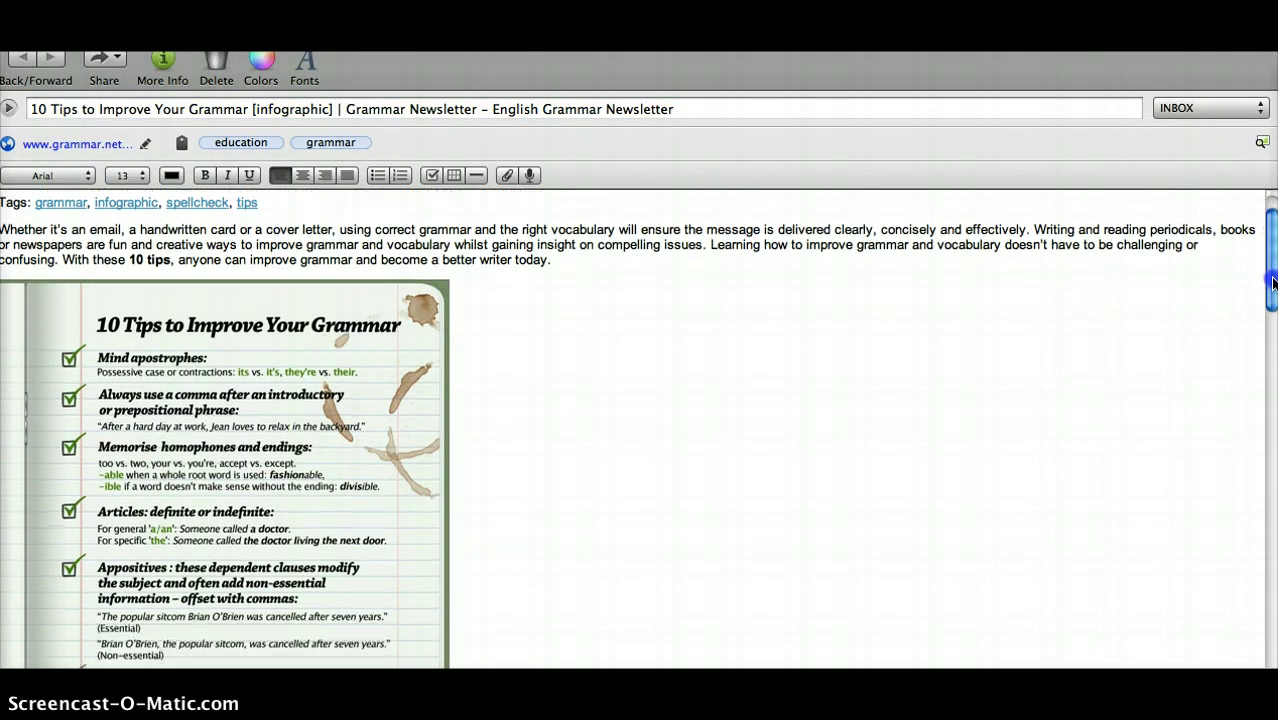
scroll(1273, 283, "down", 3)
scroll(1273, 283, "up", 6)
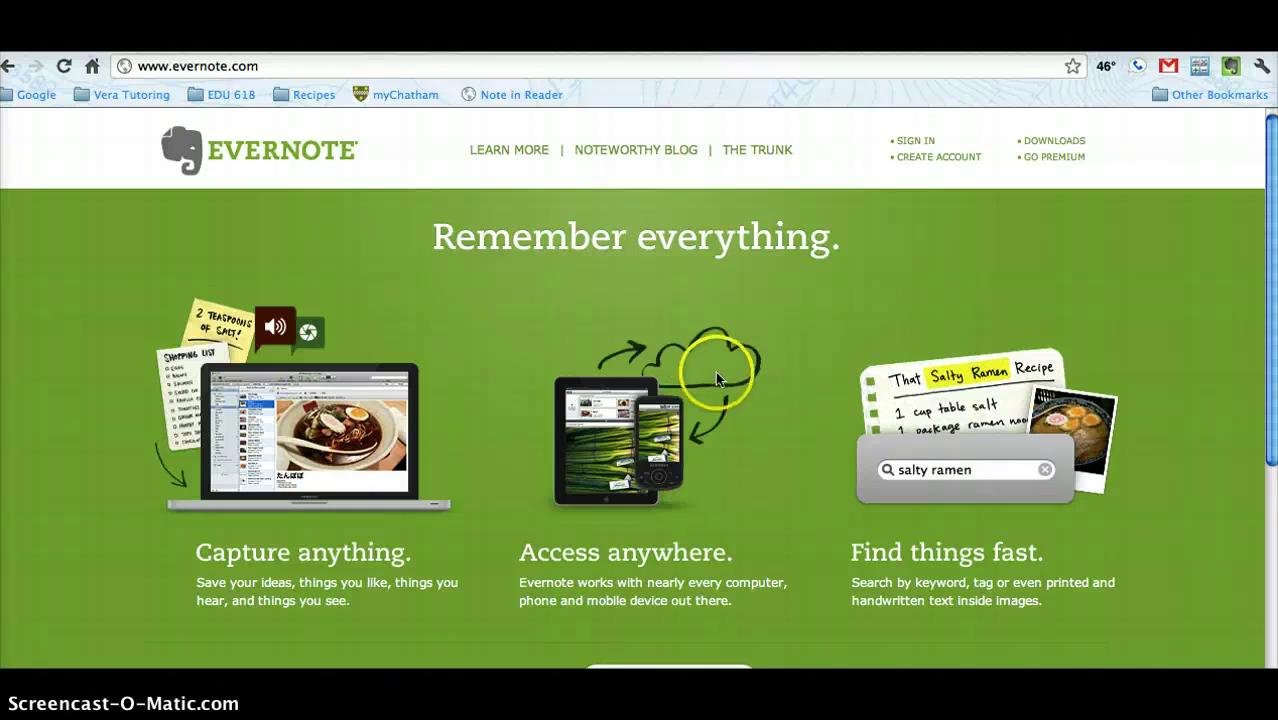
left_click(1030, 373)
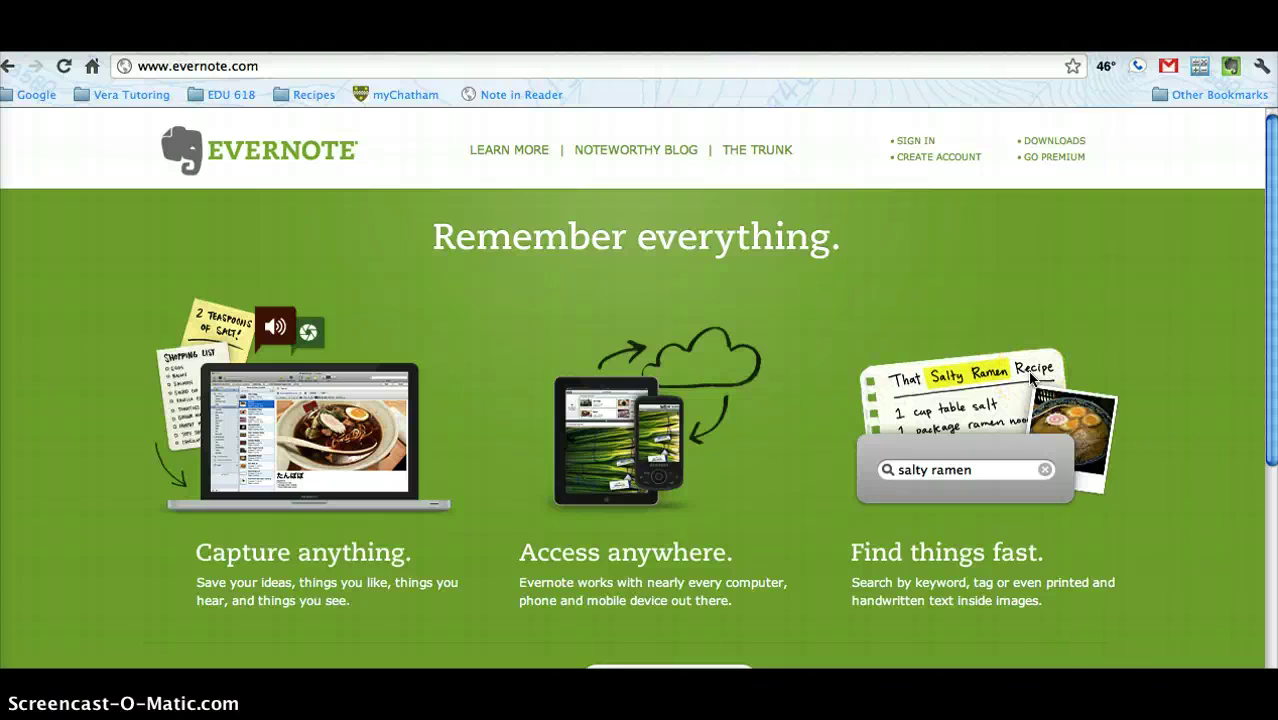